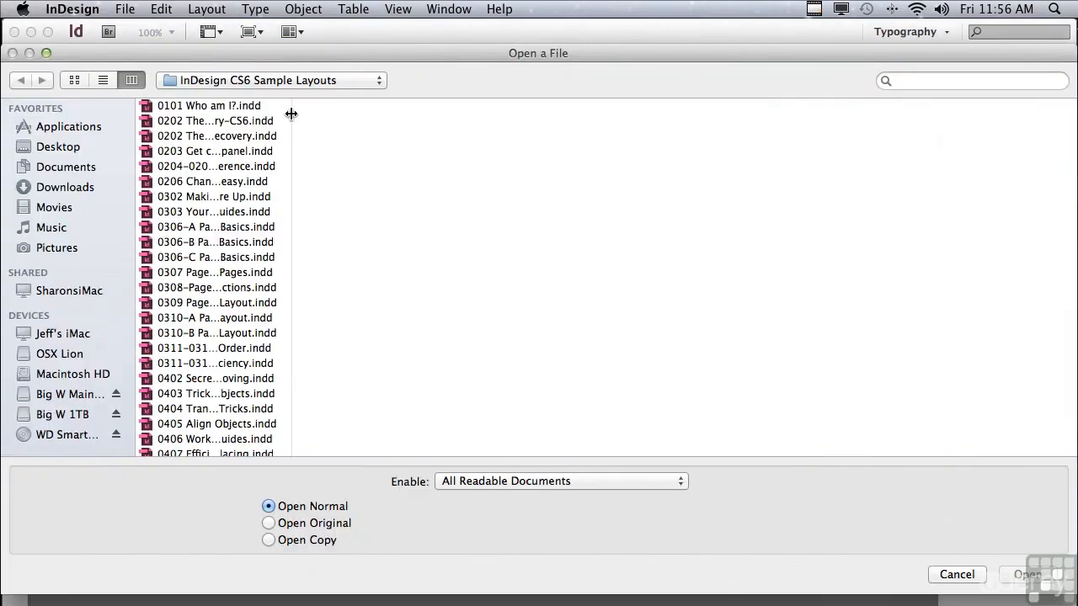
- Open the file 1103 Editing Tables Part 2.indd from the InDesign CS6 Sample Layouts folder
left_click_drag(295, 112, 312, 432)
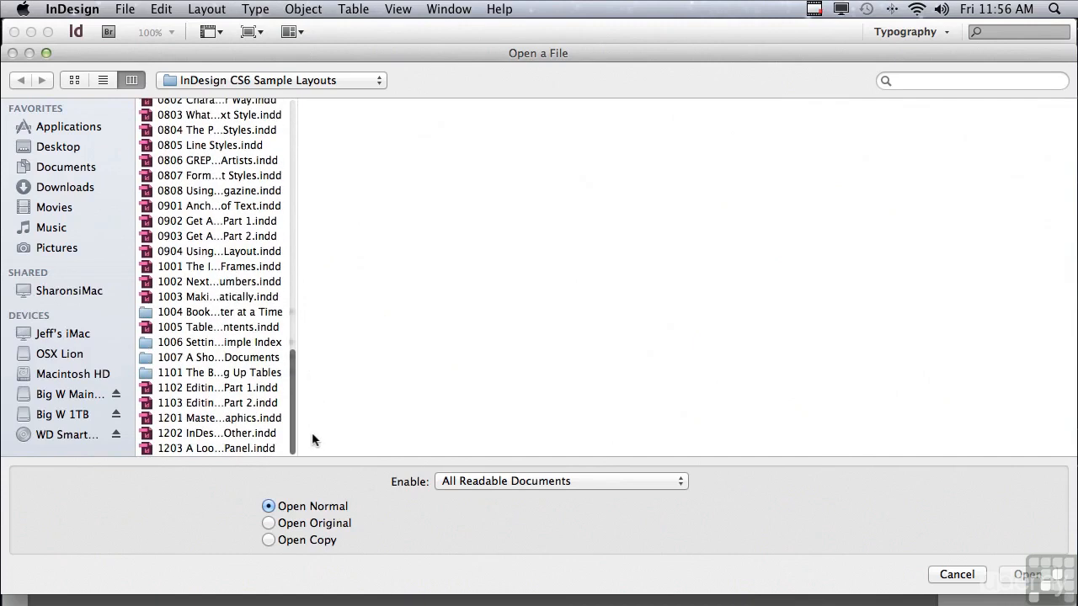
left_click(239, 403)
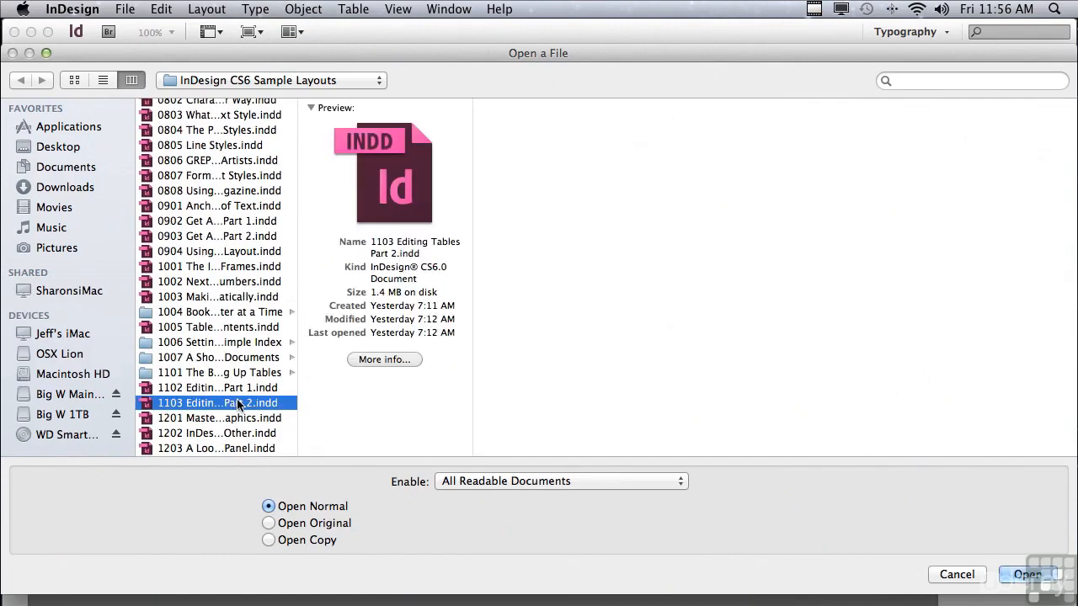
key("Return")
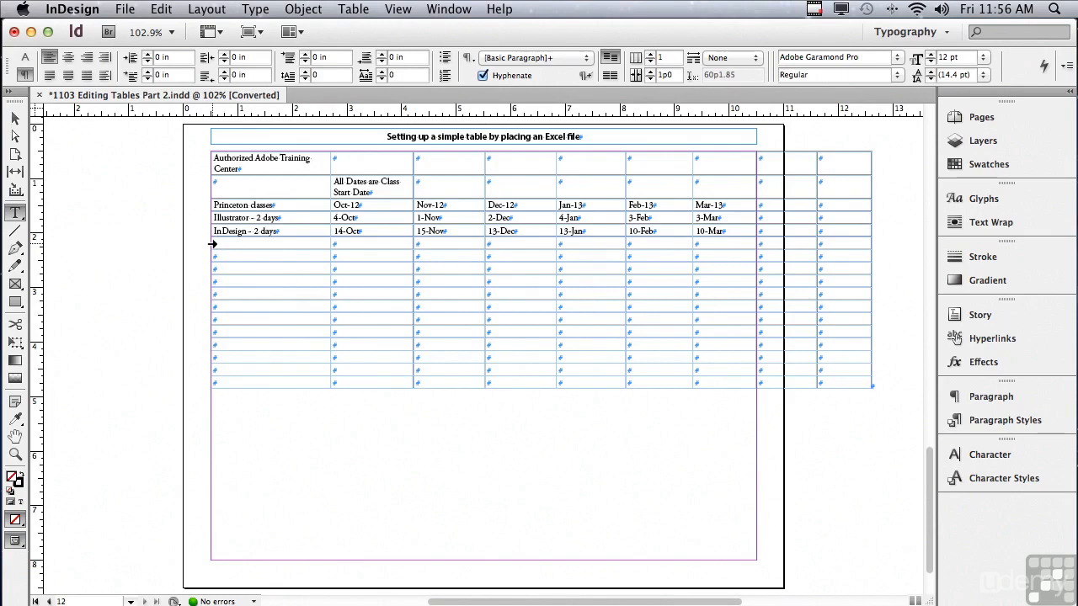
- Delete all the empty table rows below the "InDesign - 2 days" row
left_click_drag(212, 243, 209, 387)
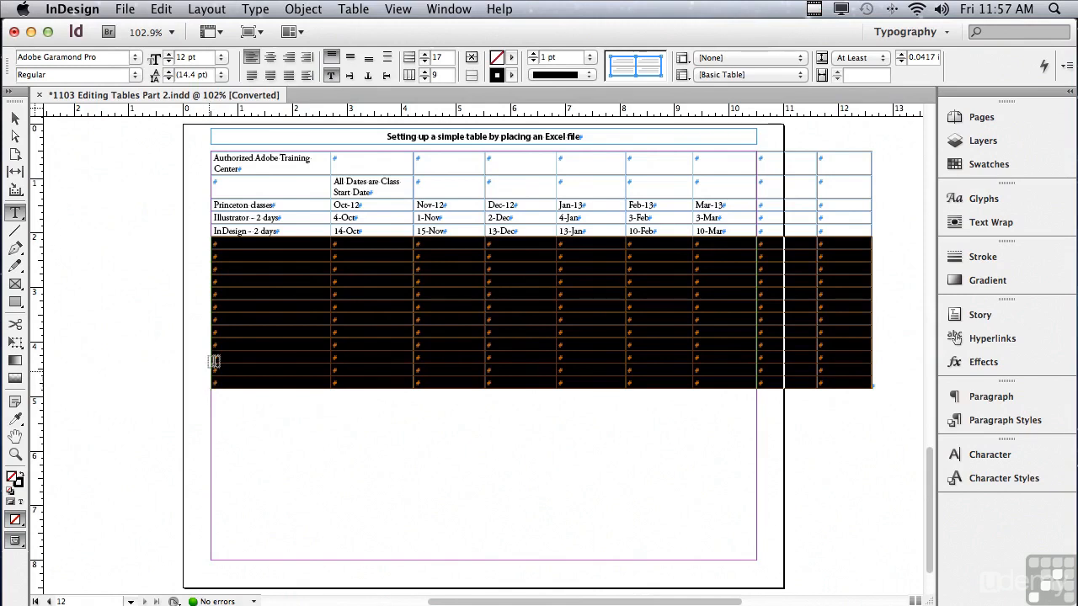
left_click(355, 9)
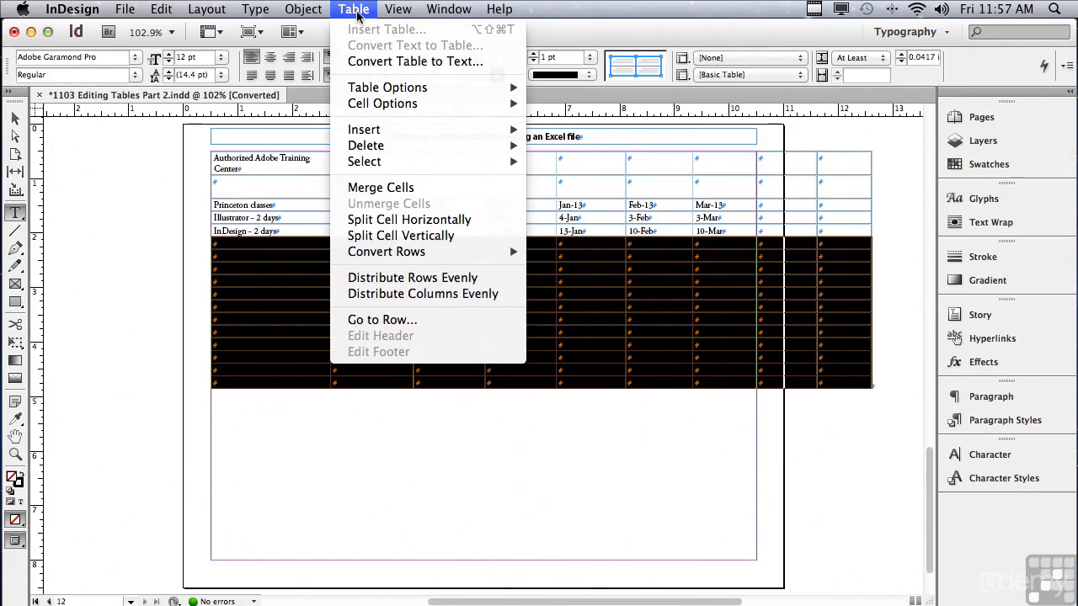
mouse_move(383, 149)
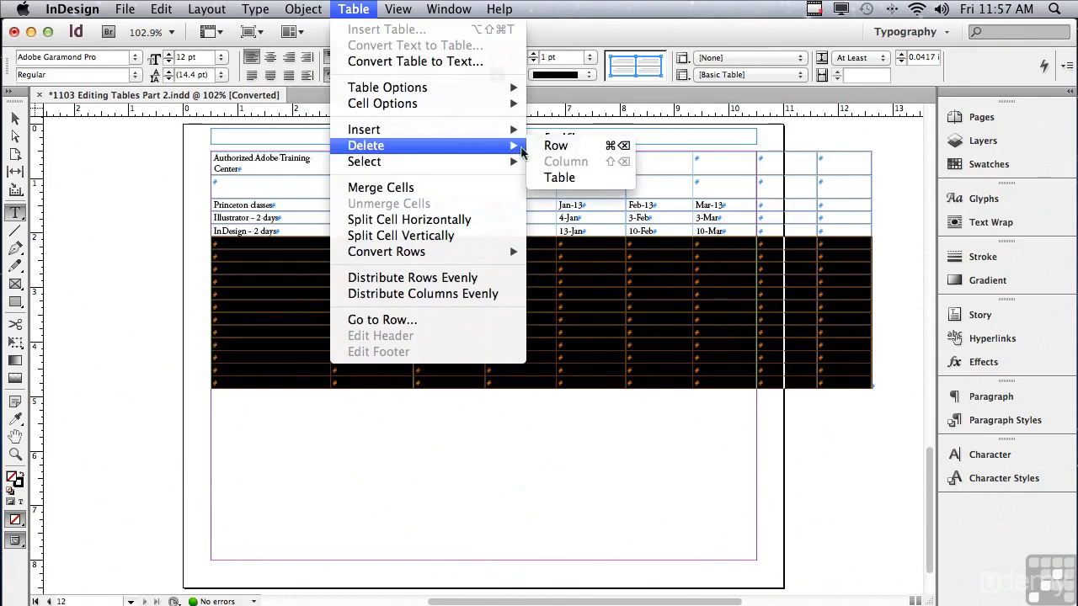
left_click(556, 146)
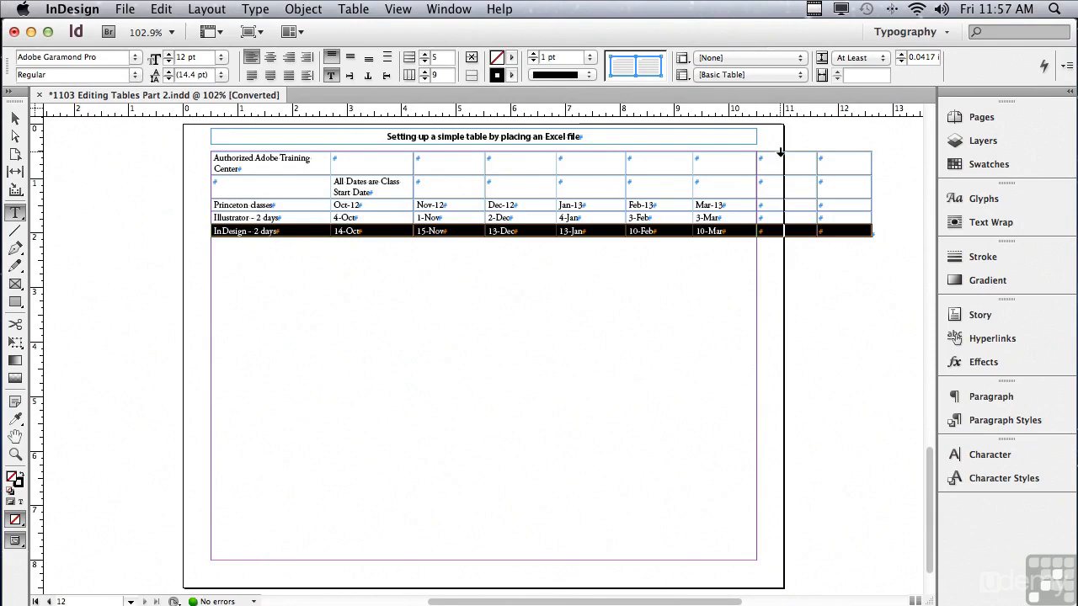
- Delete the two empty table columns after the Mar-13 column
left_click_drag(780, 152, 849, 155)
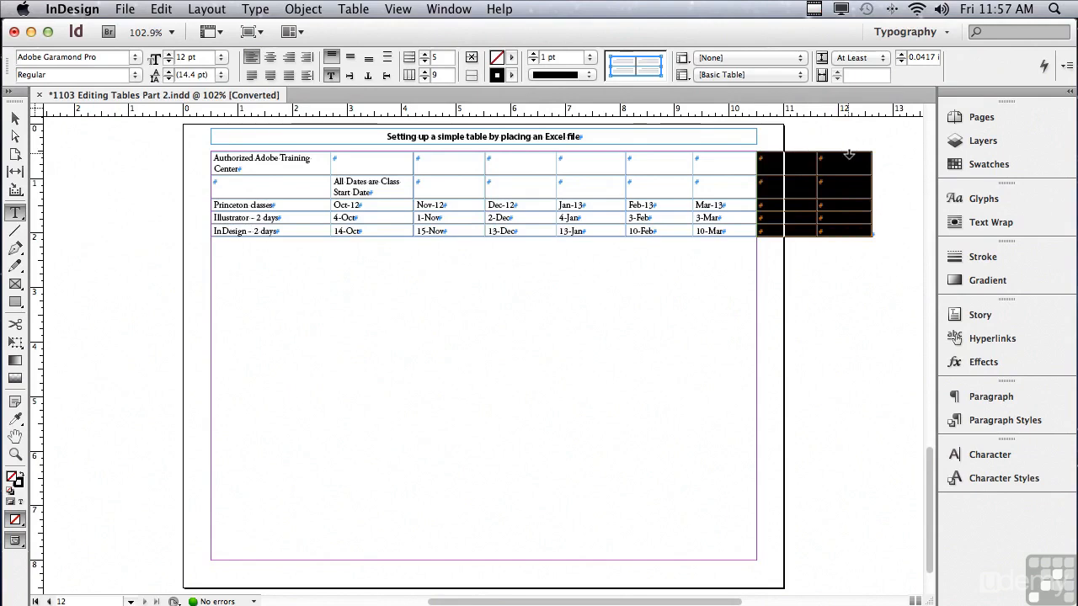
left_click(360, 10)
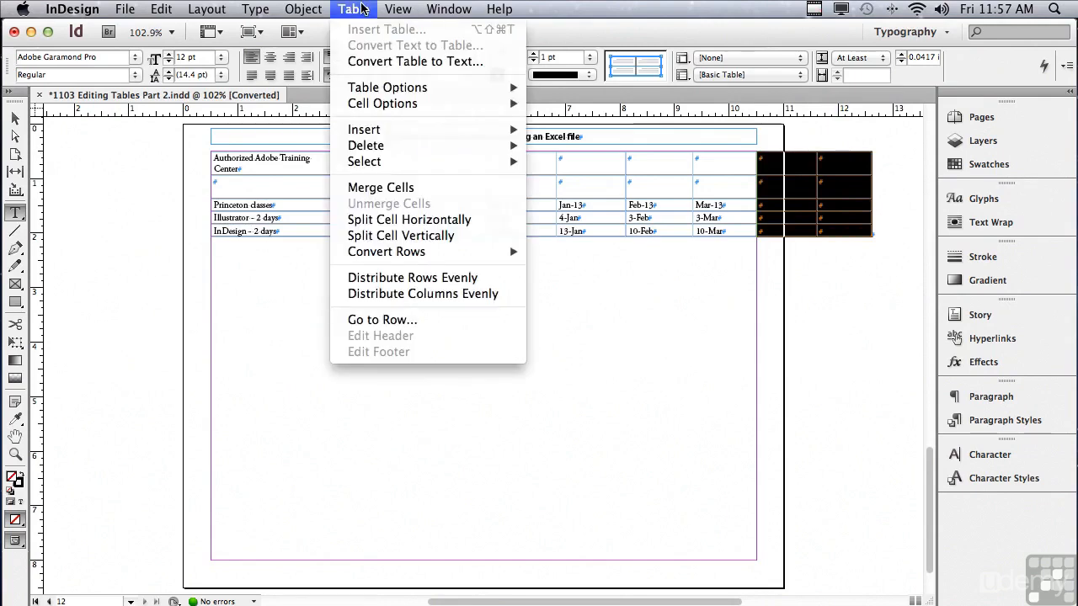
mouse_move(387, 146)
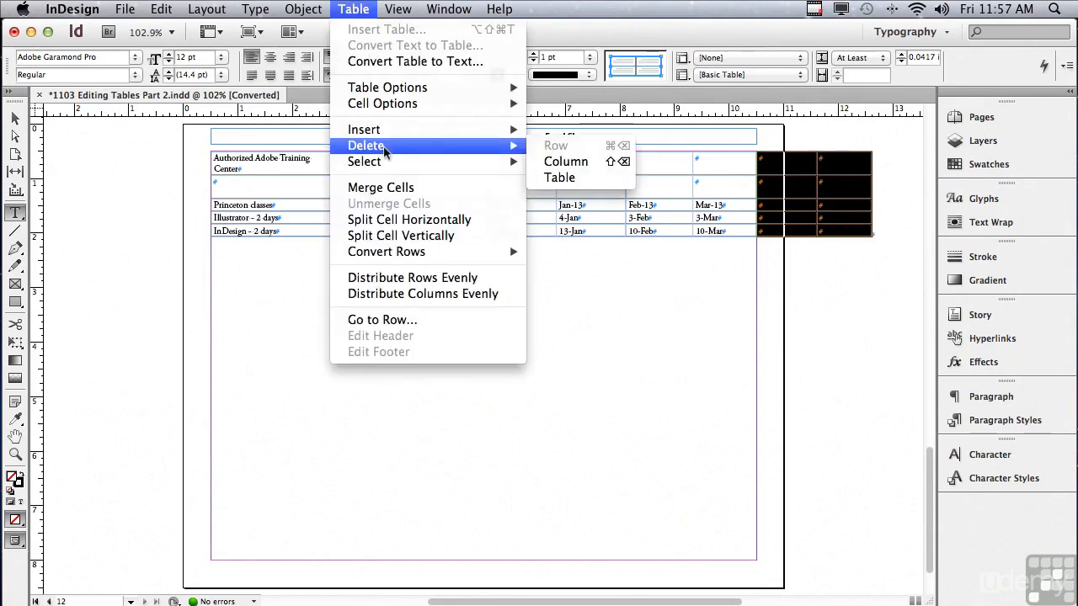
left_click(558, 161)
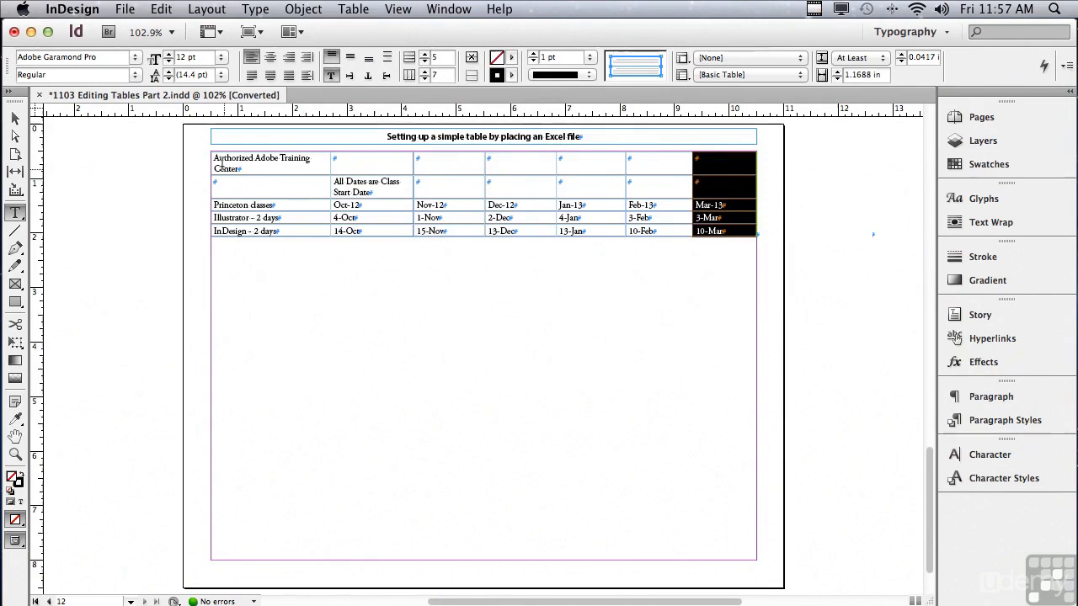
- Merge all cells of the table's first row, containing "Authorized Adobe Training Center", into one cell
left_click_drag(215, 158, 285, 166)
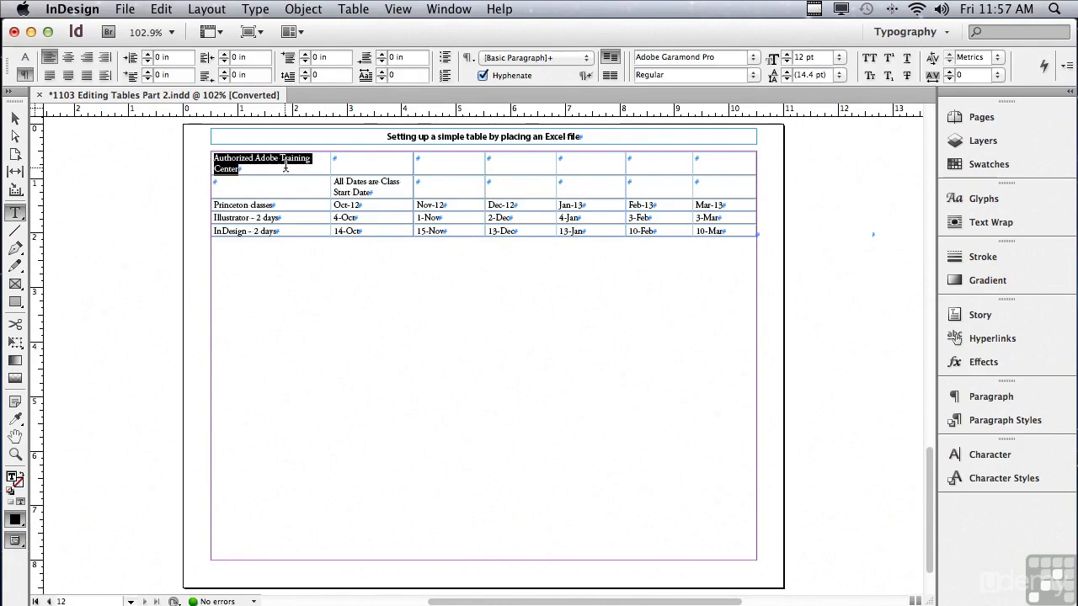
left_click(212, 160)
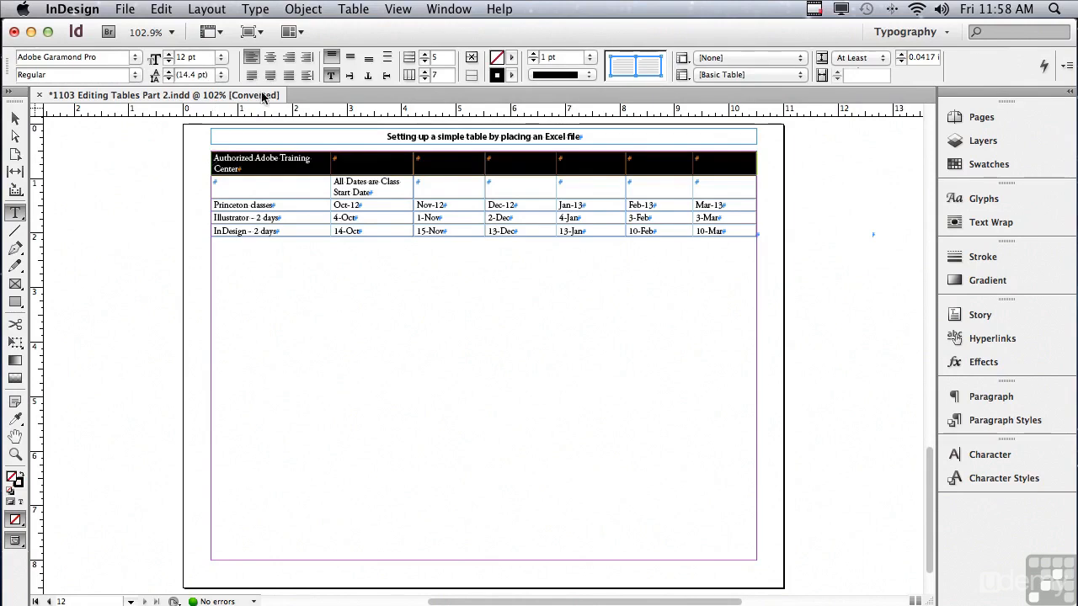
left_click(350, 8)
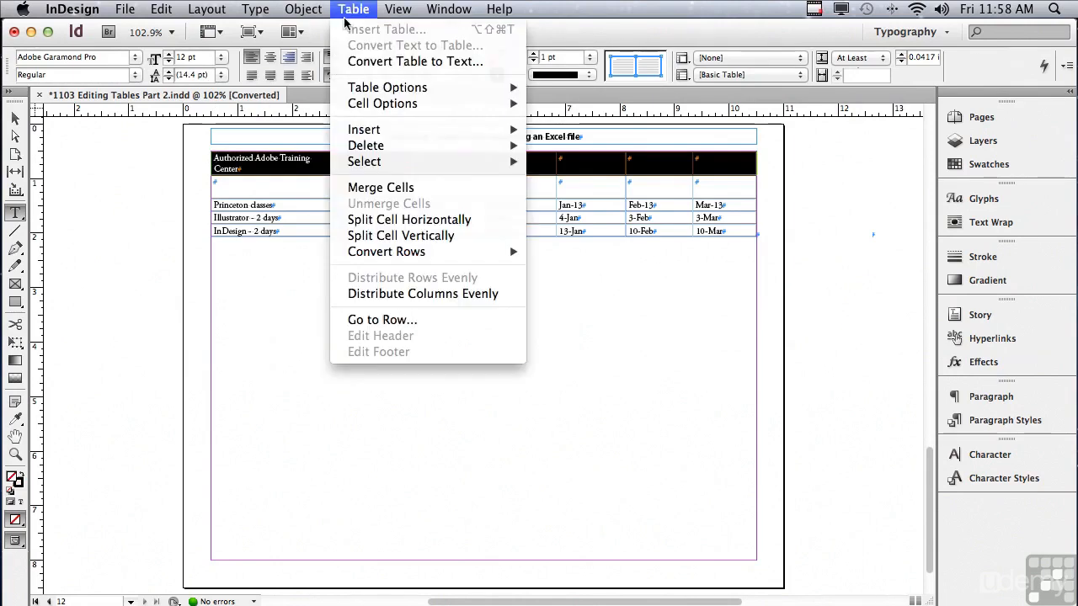
left_click(360, 188)
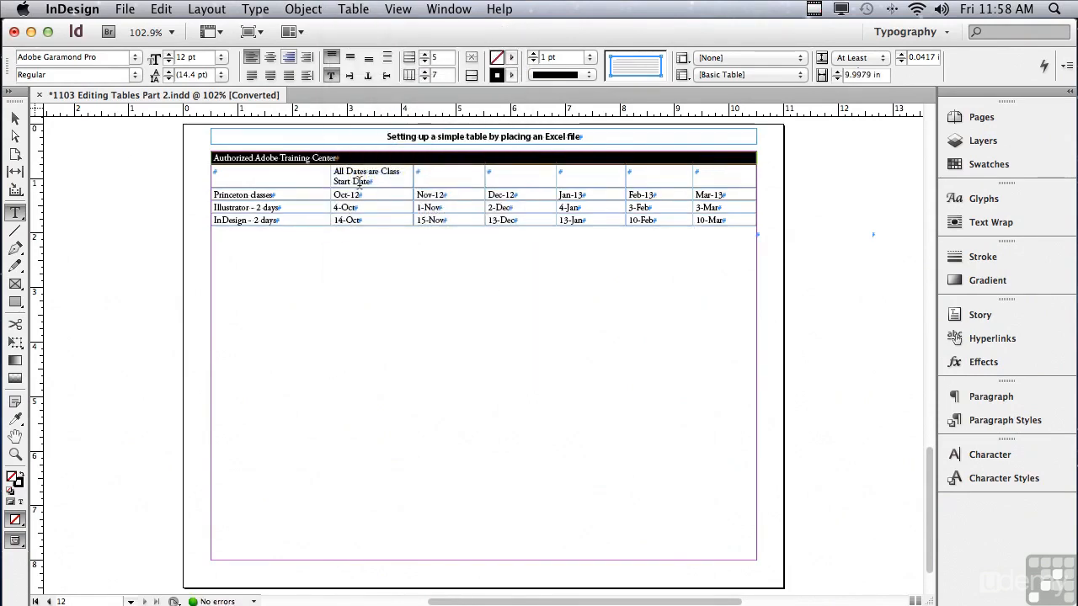
- Convert the merged "Authorized Adobe Training Center" row into a table header row
left_click(16, 455)
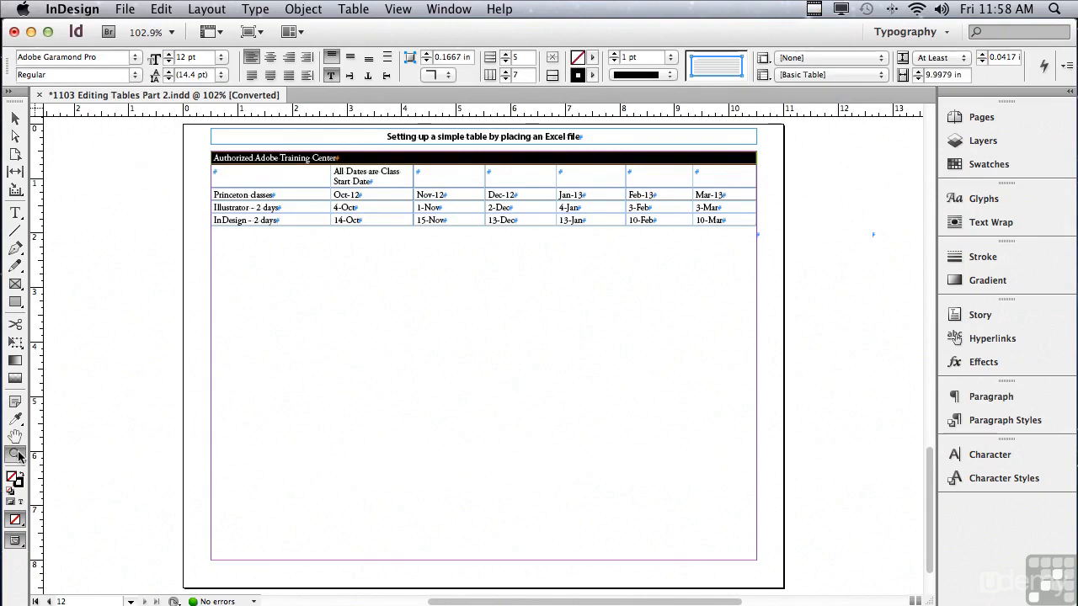
left_click_drag(173, 120, 789, 234)
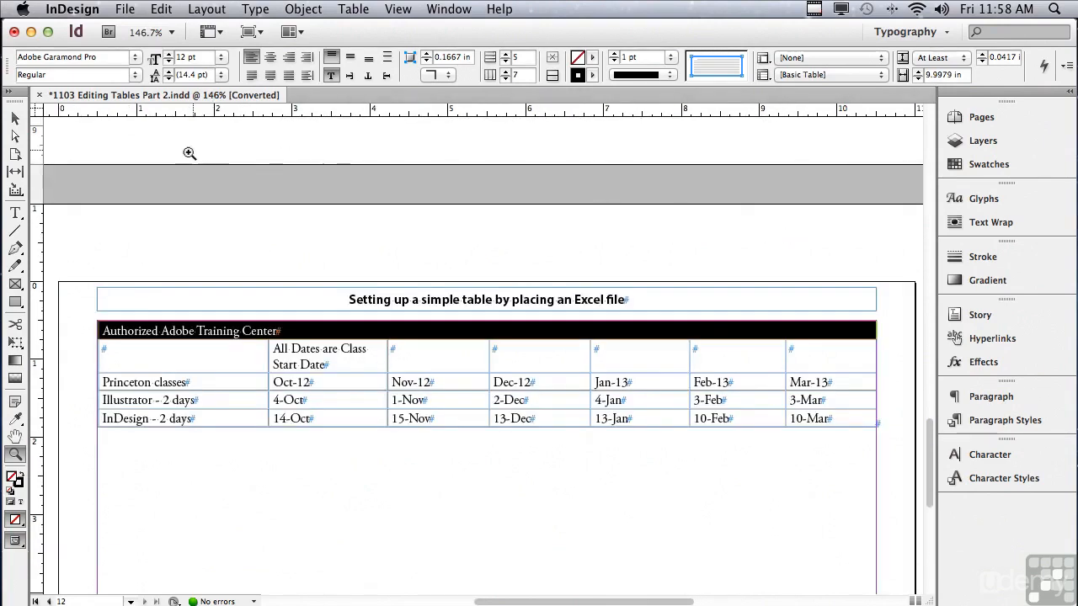
left_click(16, 213)
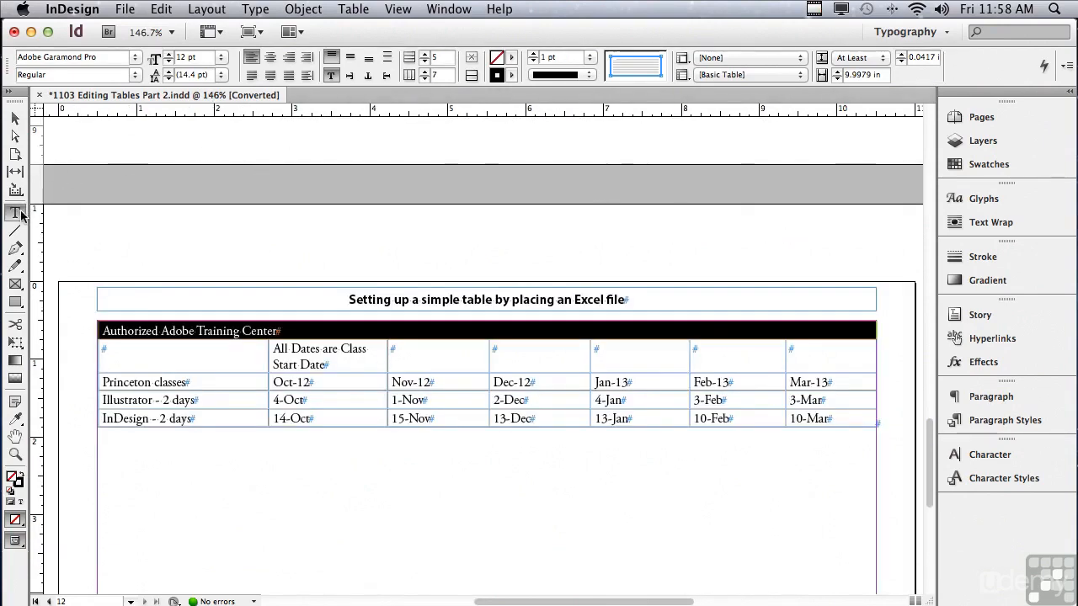
left_click(341, 9)
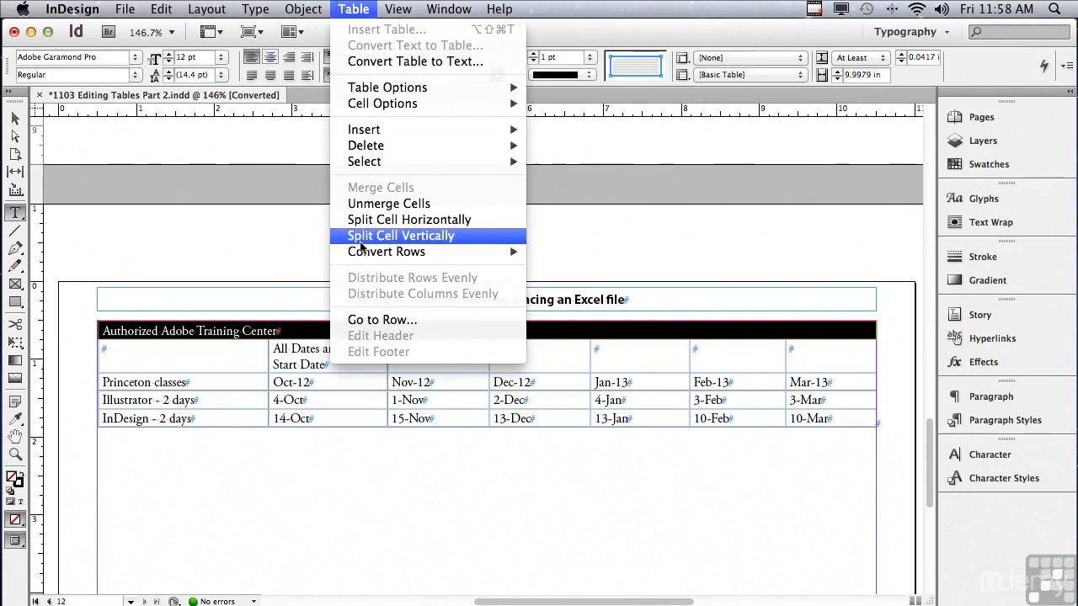
mouse_move(480, 249)
left_click(552, 251)
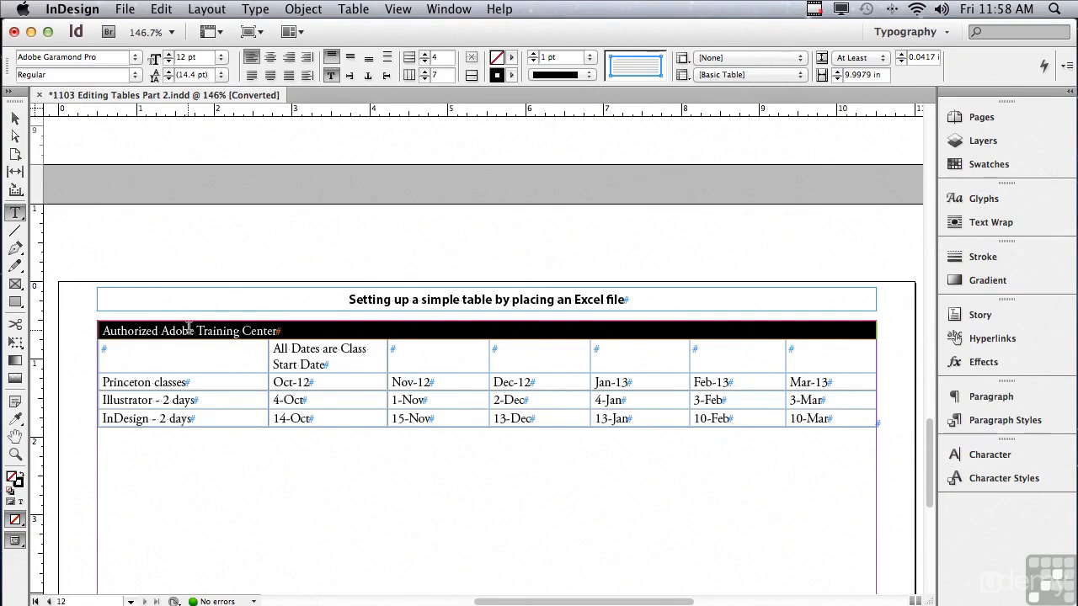
- Set the header row's text in Myriad Pro Bold and center it horizontally
left_click(137, 57)
scroll(127, 539, "down", 5)
scroll(177, 455, "down", 6)
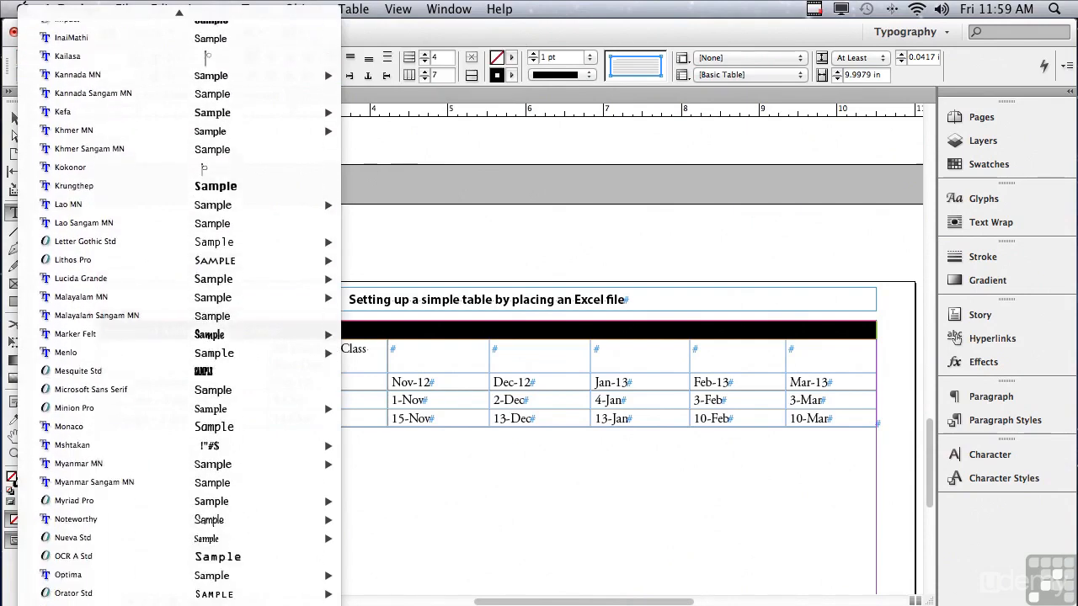
mouse_move(168, 328)
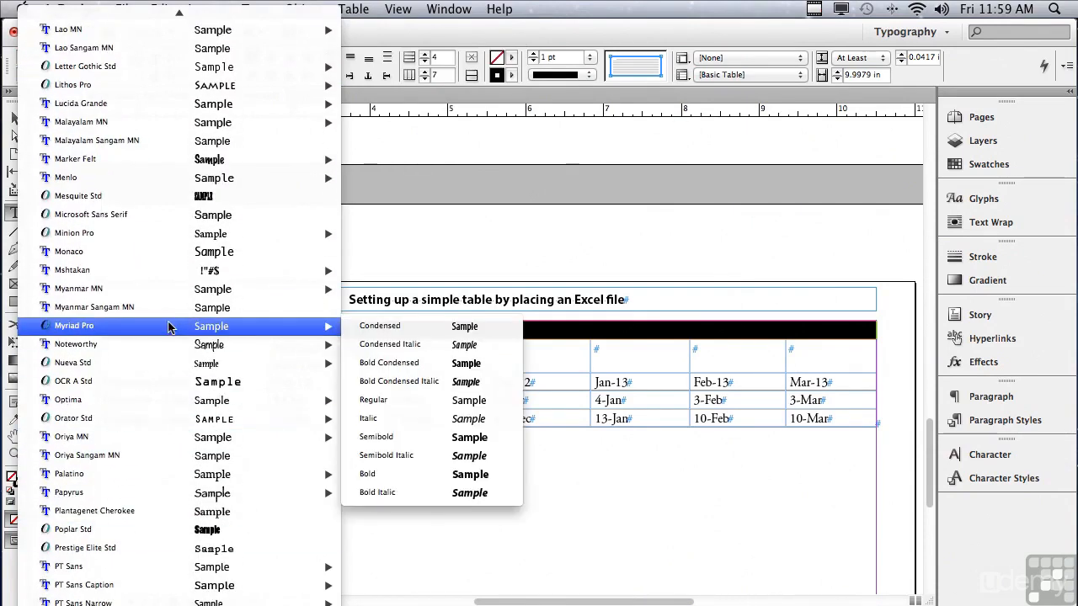
left_click(397, 474)
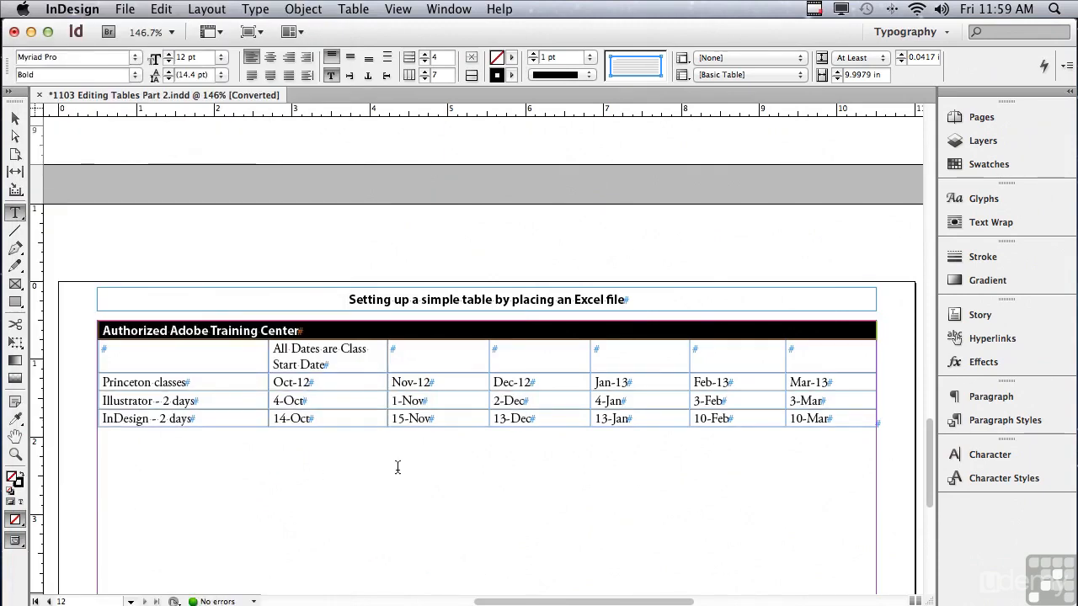
left_click(269, 58)
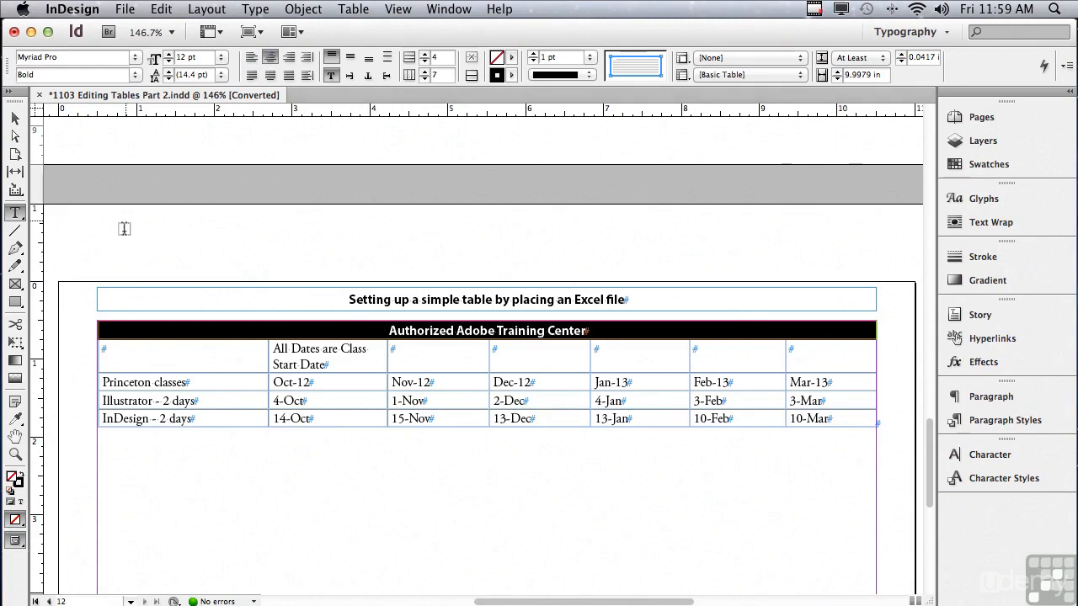
- Set the row height of the entire table to at least 0.5 in and center the text vertically in all cells
left_click(99, 322)
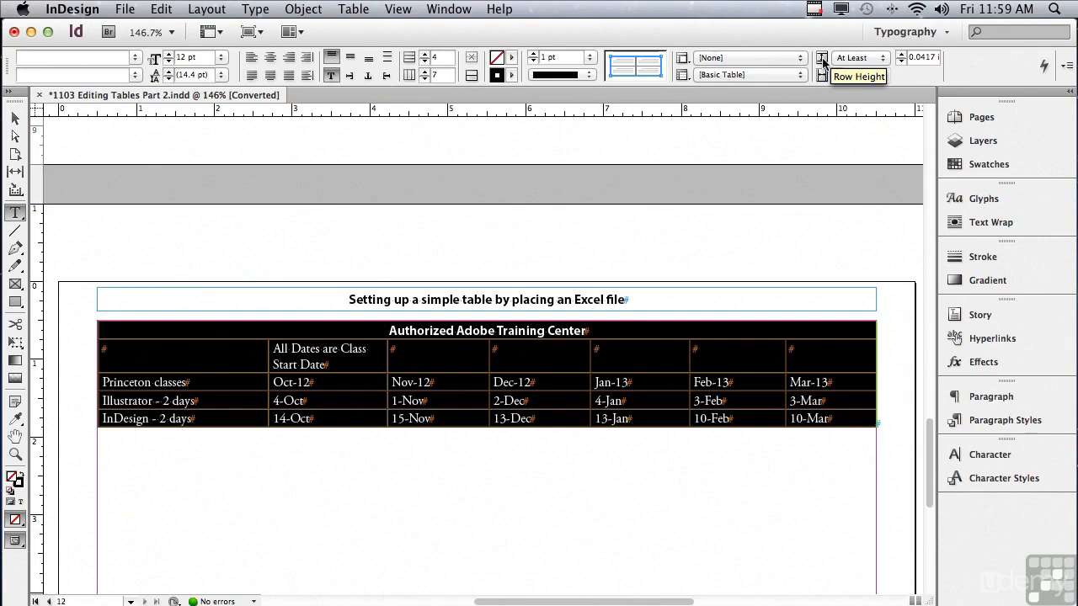
left_click(901, 54)
left_click(900, 55)
left_click(900, 55)
left_click(900, 55)
left_click(900, 55)
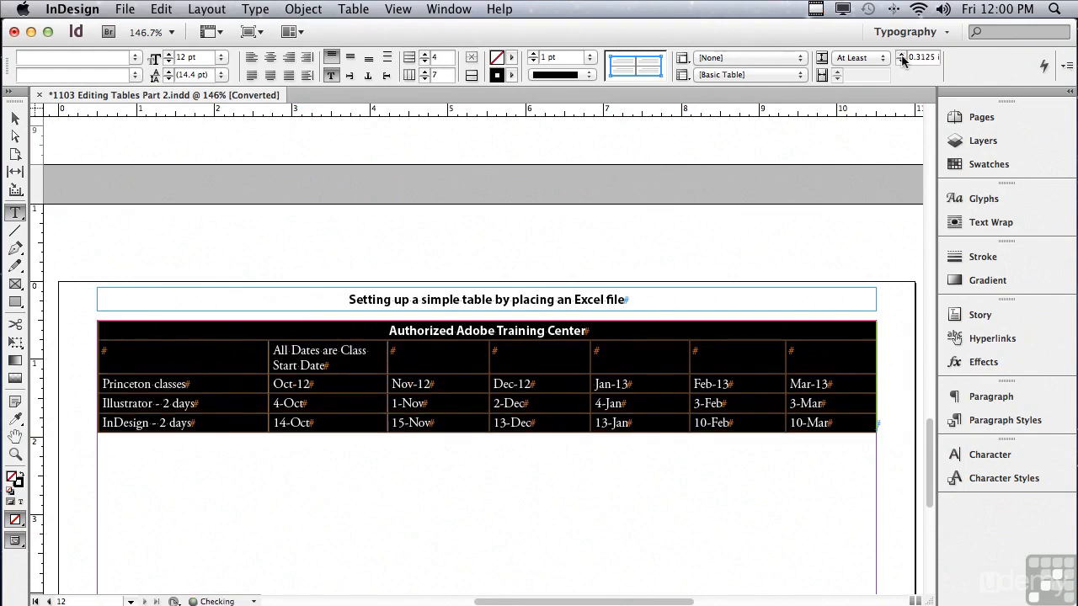
left_click(900, 54)
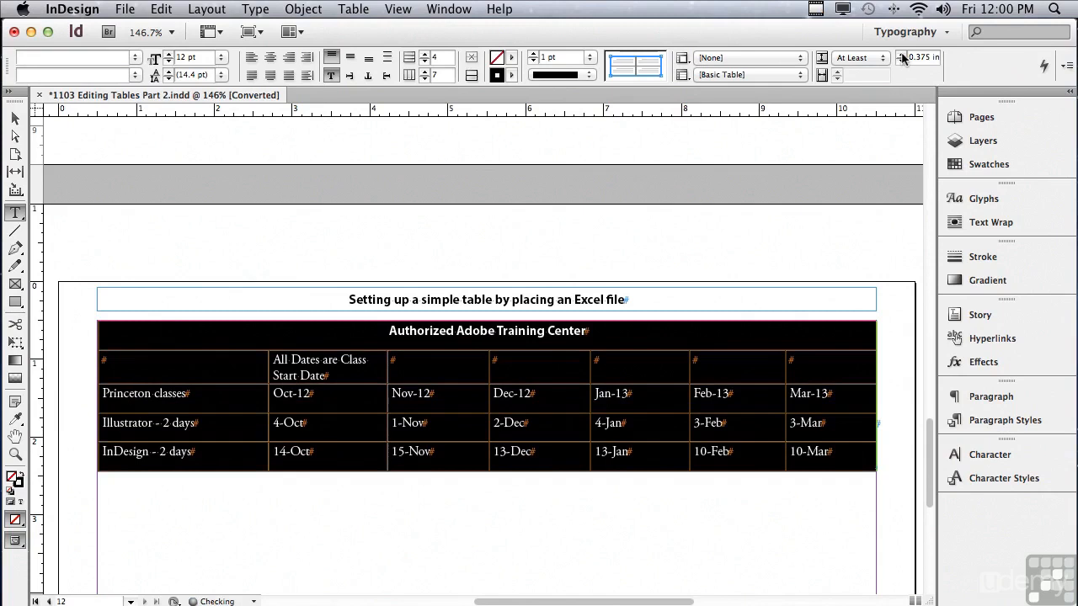
left_click(900, 55)
left_click(900, 55)
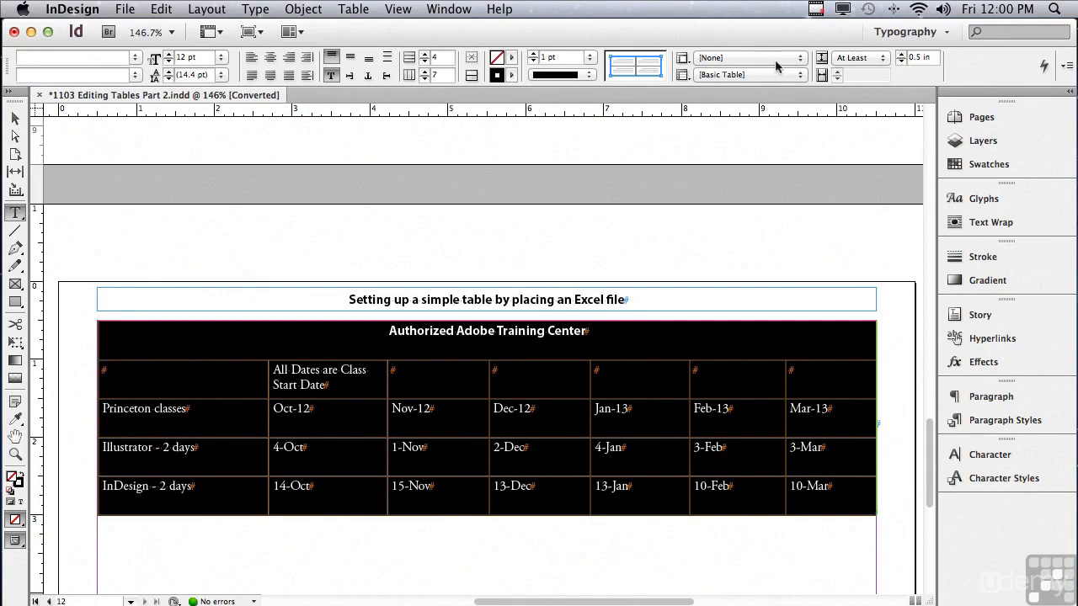
left_click(350, 57)
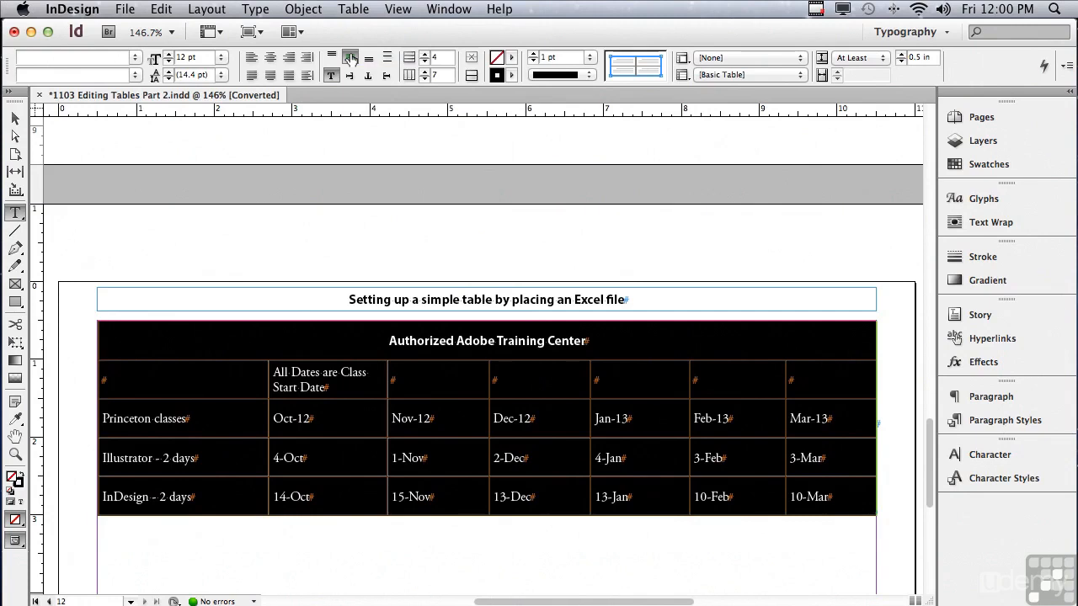
- Insert one column on the left side of the table's first column, which holds the class names
left_click(275, 374)
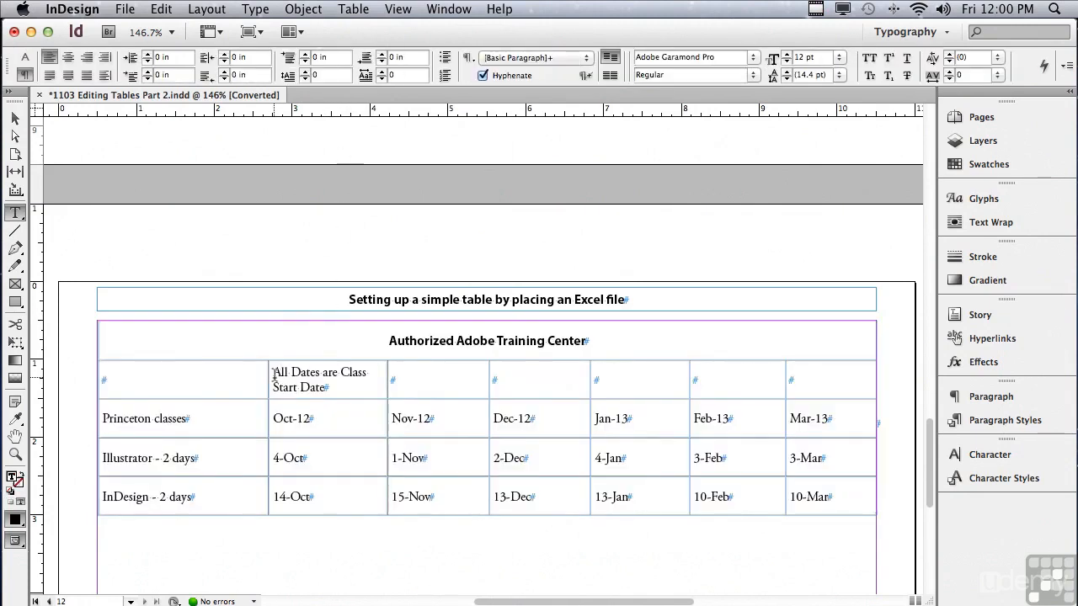
left_click_drag(274, 375, 339, 387)
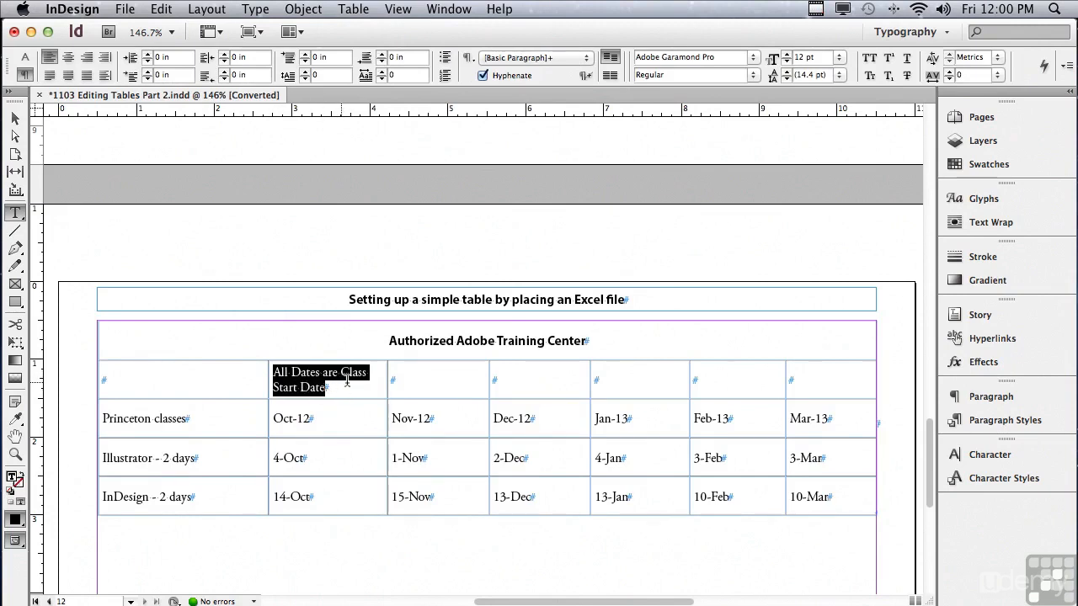
left_click(101, 380)
left_click_drag(101, 380, 184, 503)
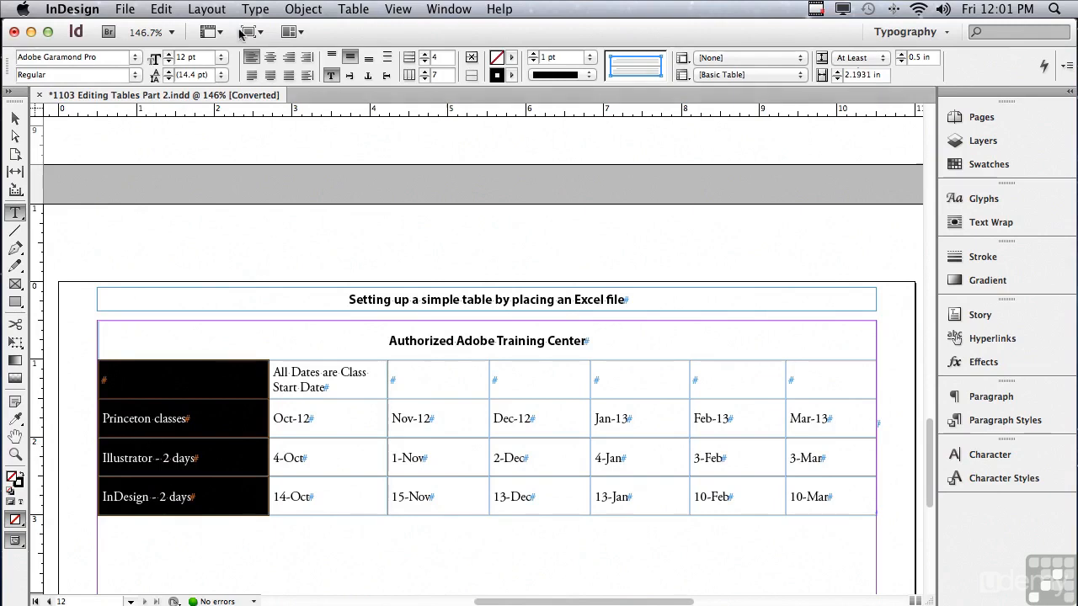
left_click(346, 10)
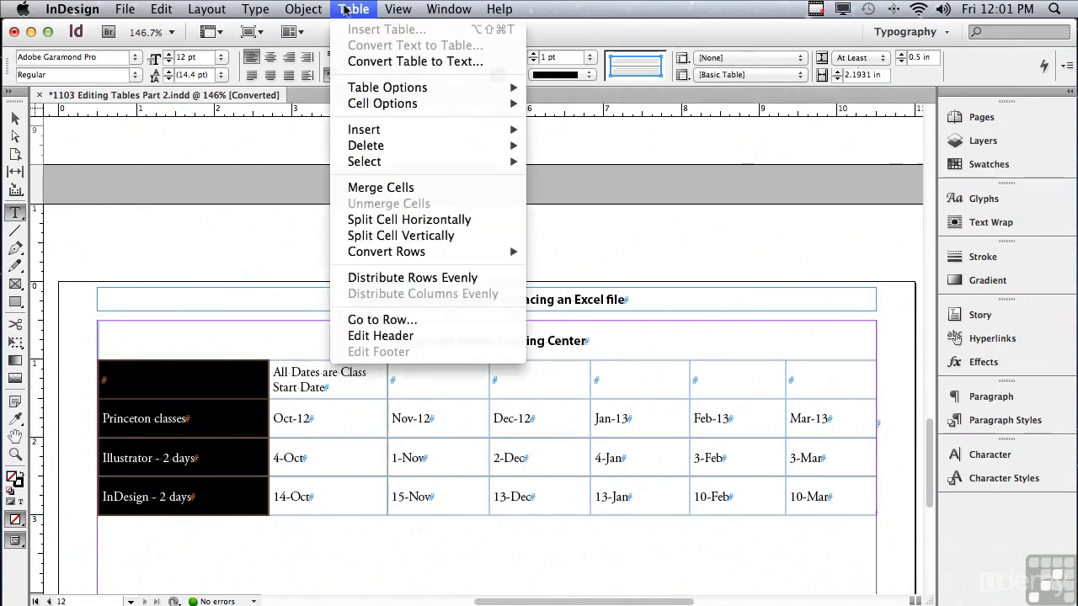
mouse_move(383, 138)
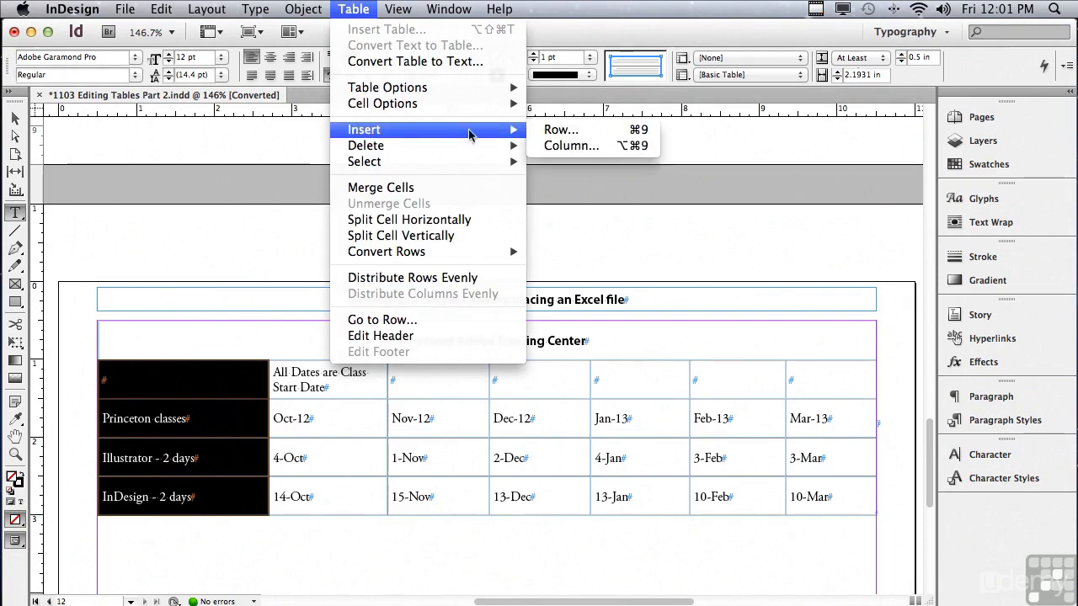
left_click(554, 145)
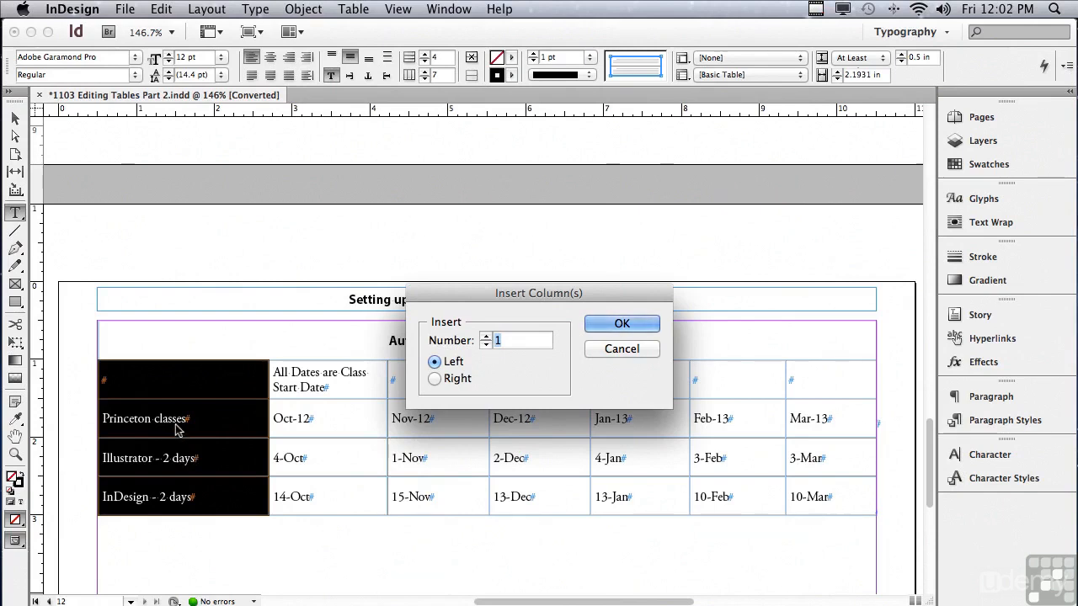
left_click(598, 327)
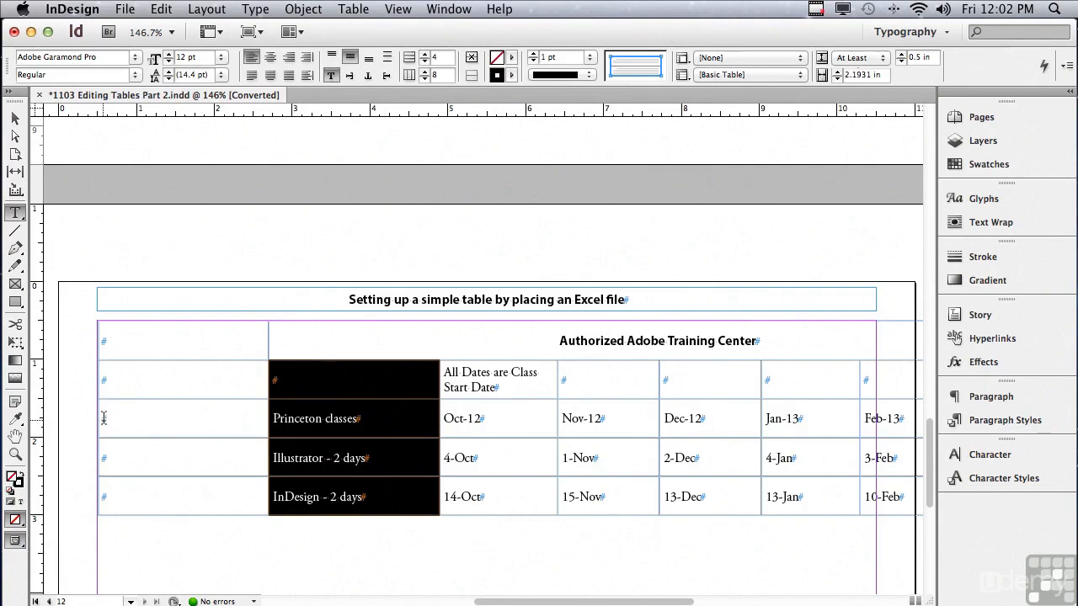
- Merge the new column's three cells beside the class names and rotate the merged cell's text to read from bottom to top
left_click_drag(104, 419, 188, 482)
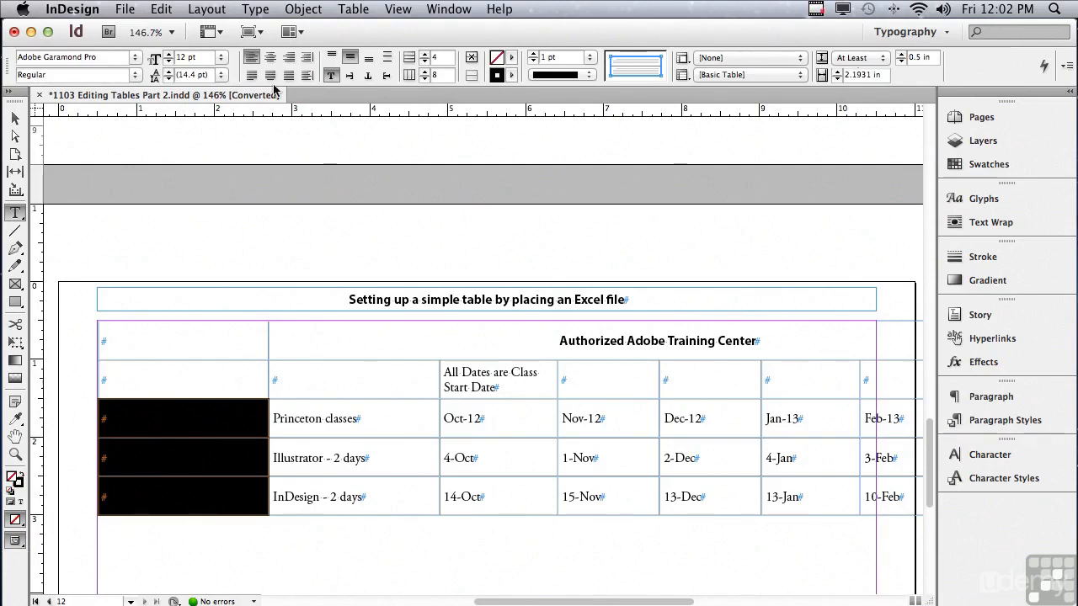
left_click(349, 8)
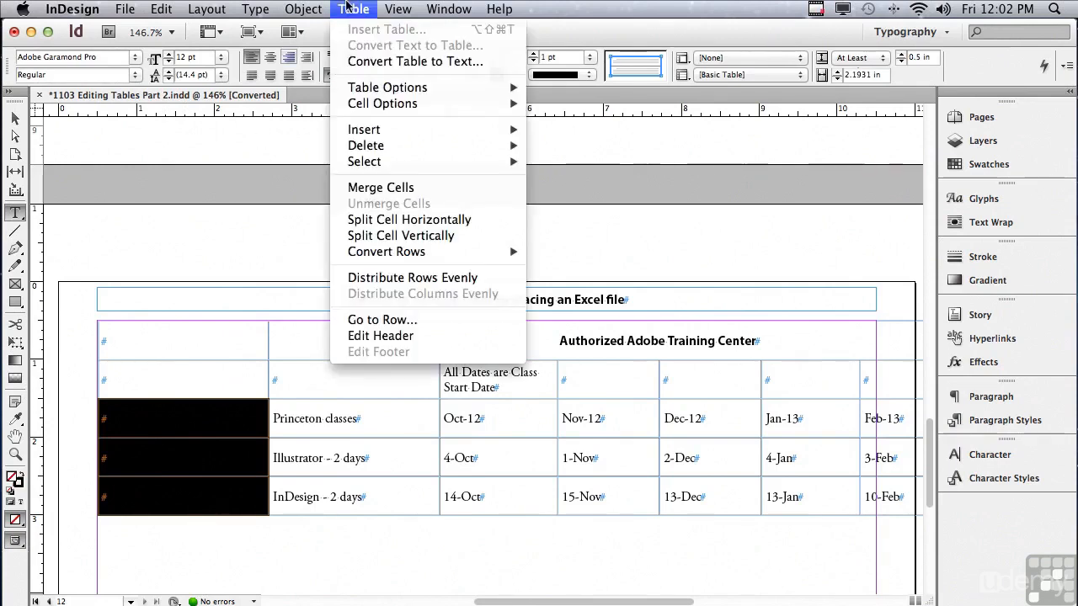
left_click(353, 188)
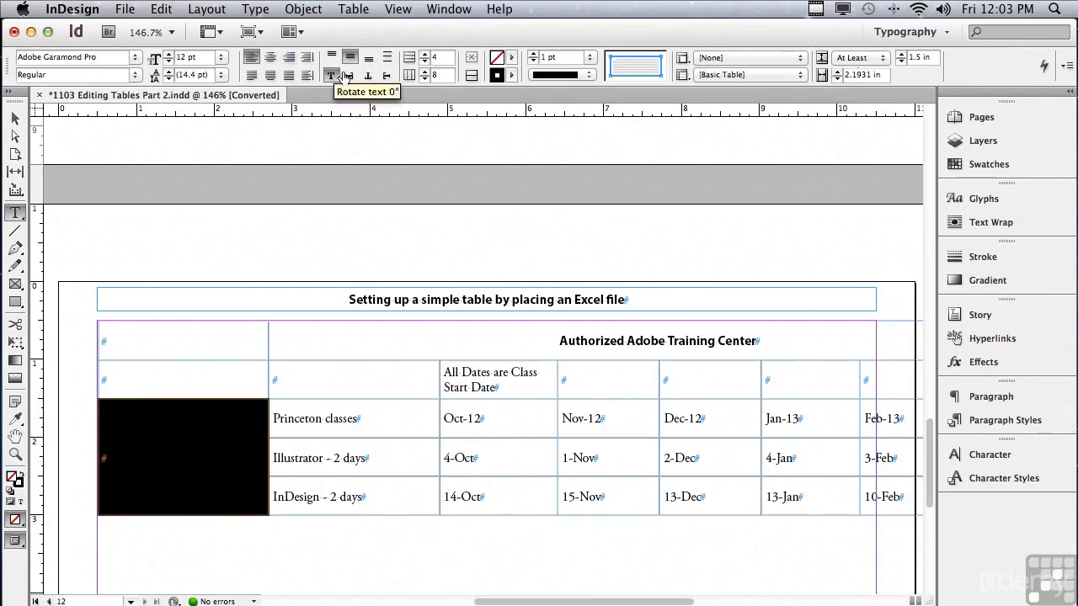
left_click(387, 78)
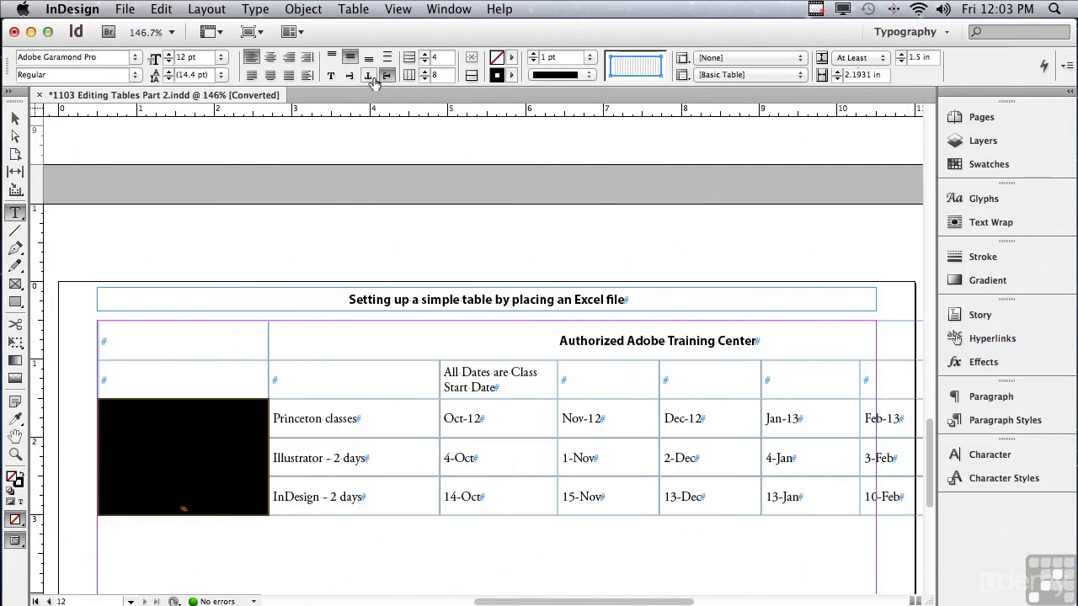
left_click(173, 499)
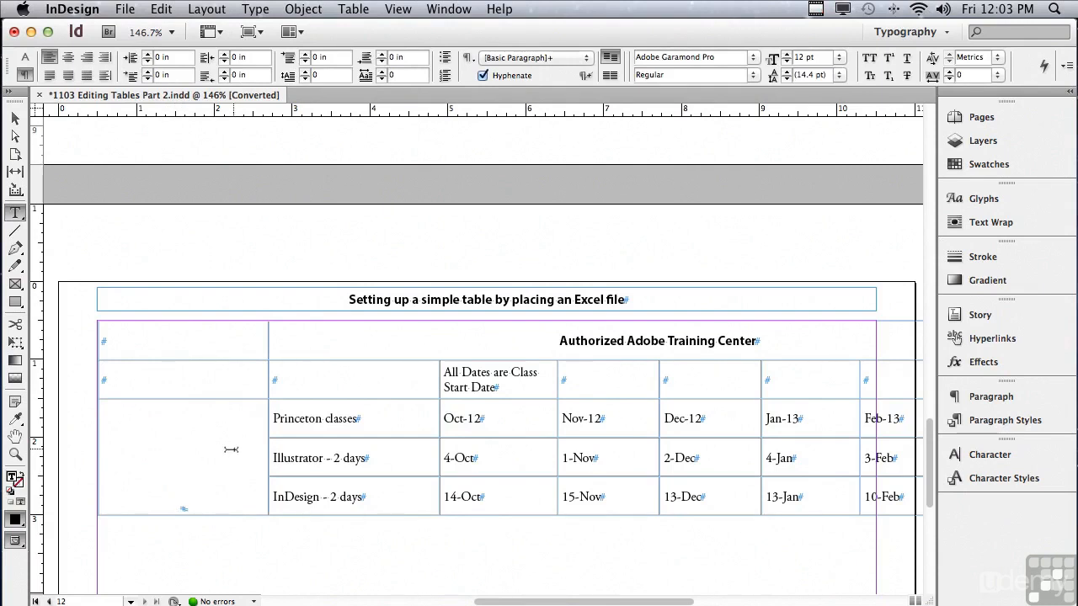
- Select the "All Dates are Class Start Date" text and check the Drag and Drop Text Editing options in the Type preferences
left_click_drag(442, 372, 517, 385)
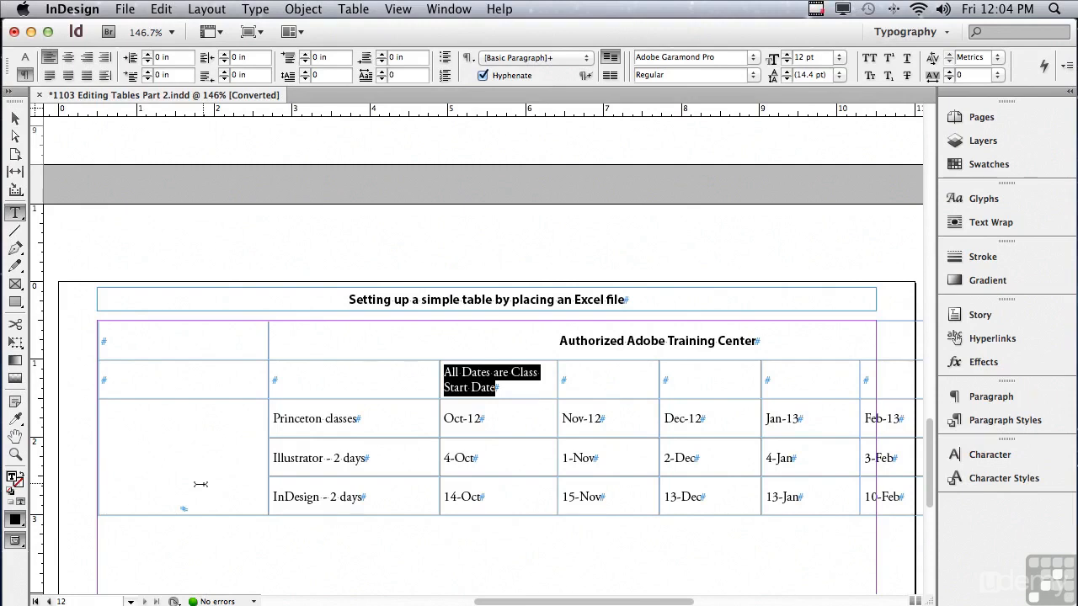
left_click(74, 9)
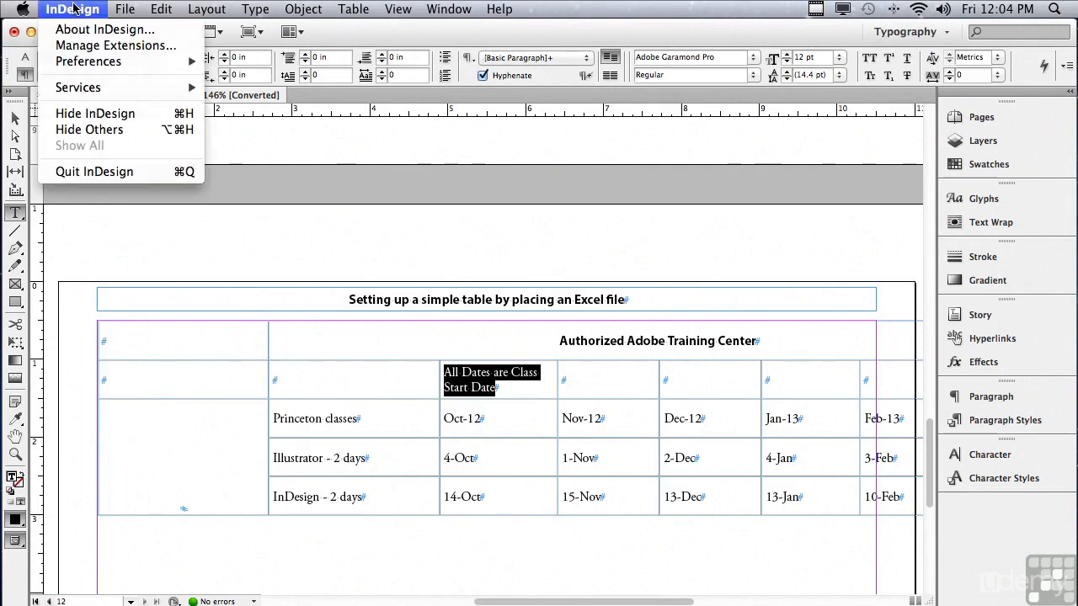
mouse_move(80, 63)
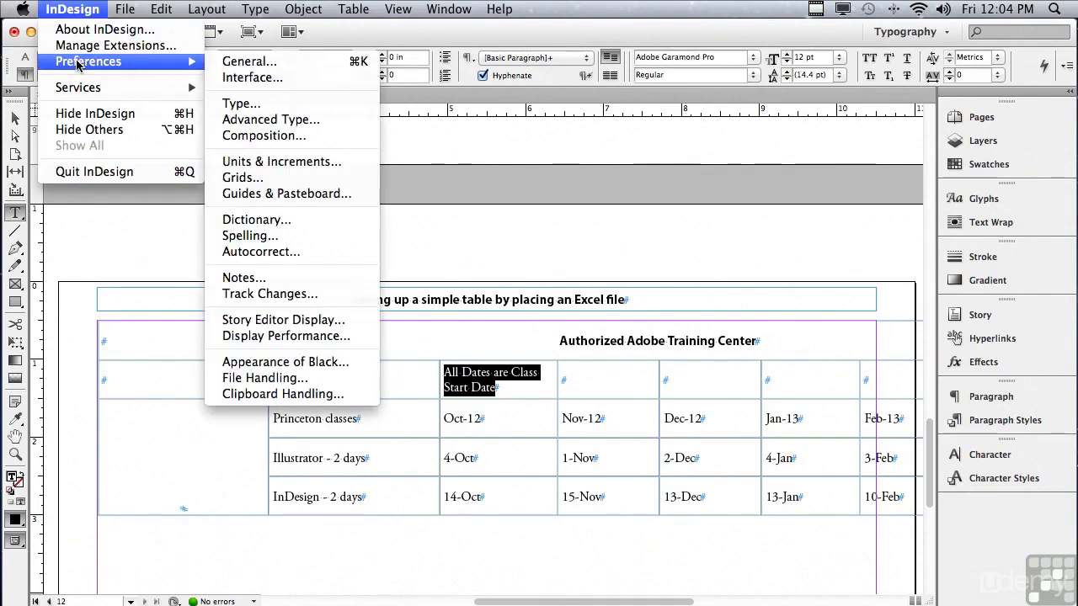
left_click(229, 105)
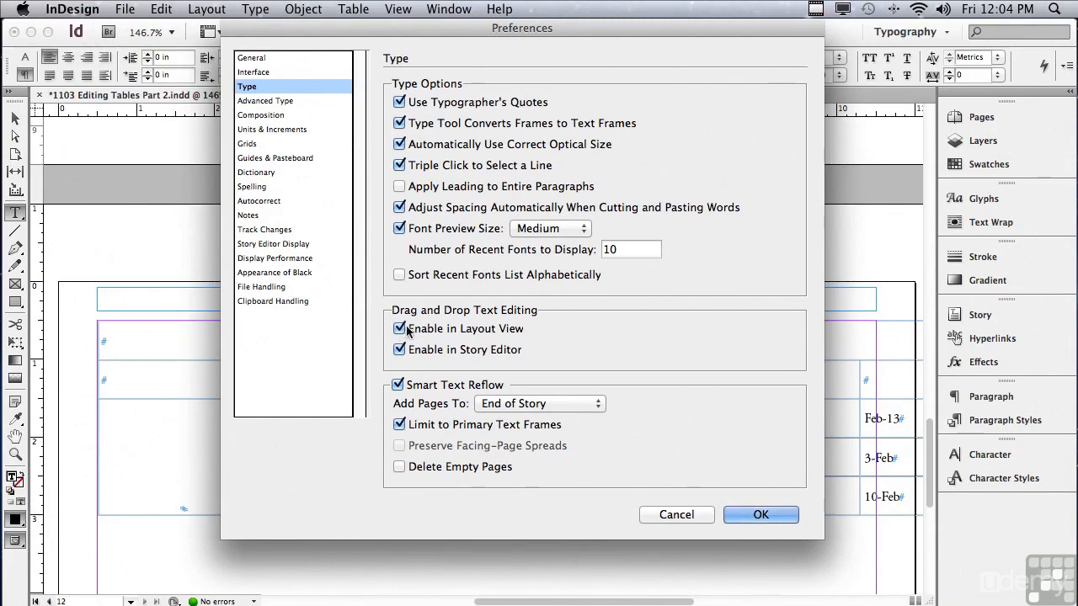
left_click(768, 514)
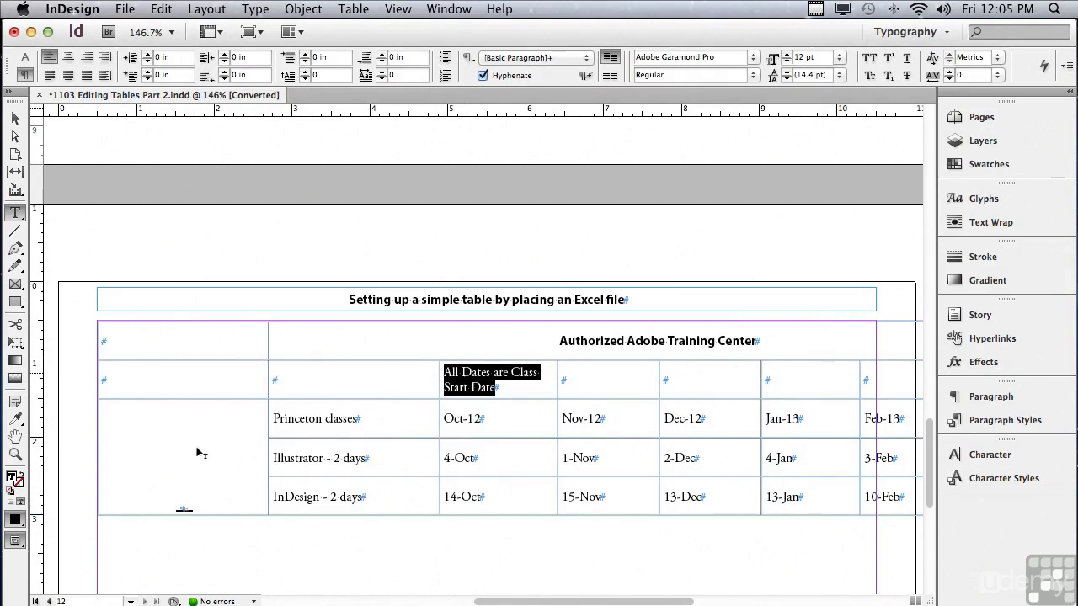
- Move the selected "All Dates are Class Start Date" text into the rotated merged cell and center it
left_click_drag(201, 454, 199, 453)
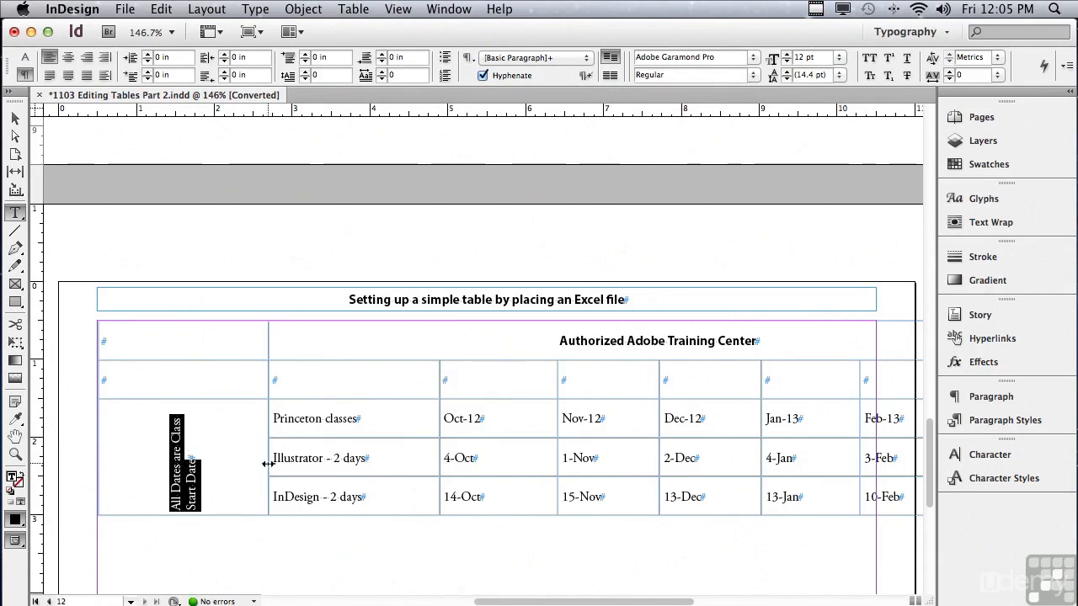
left_click(69, 59)
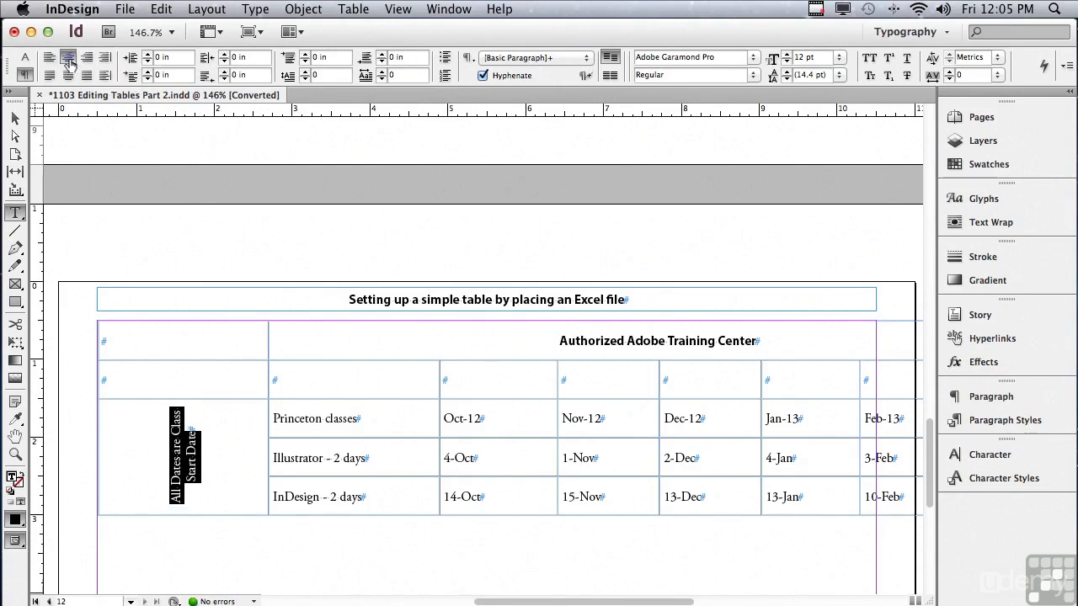
- Delete the empty row below the header and narrow the first column to fit its two lines of rotated text
left_click(97, 381)
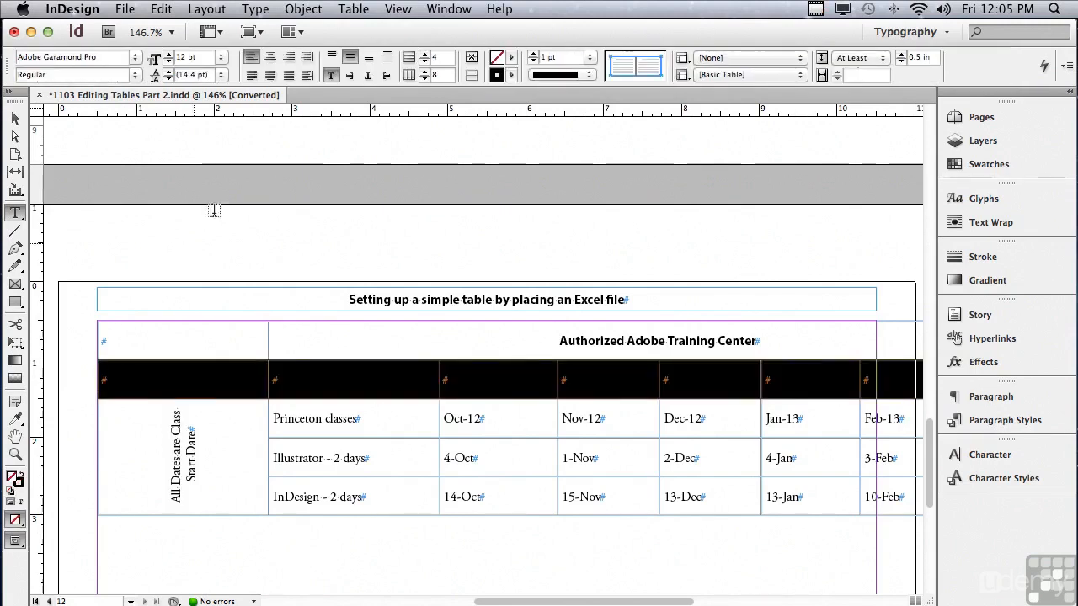
left_click(353, 11)
mouse_move(362, 145)
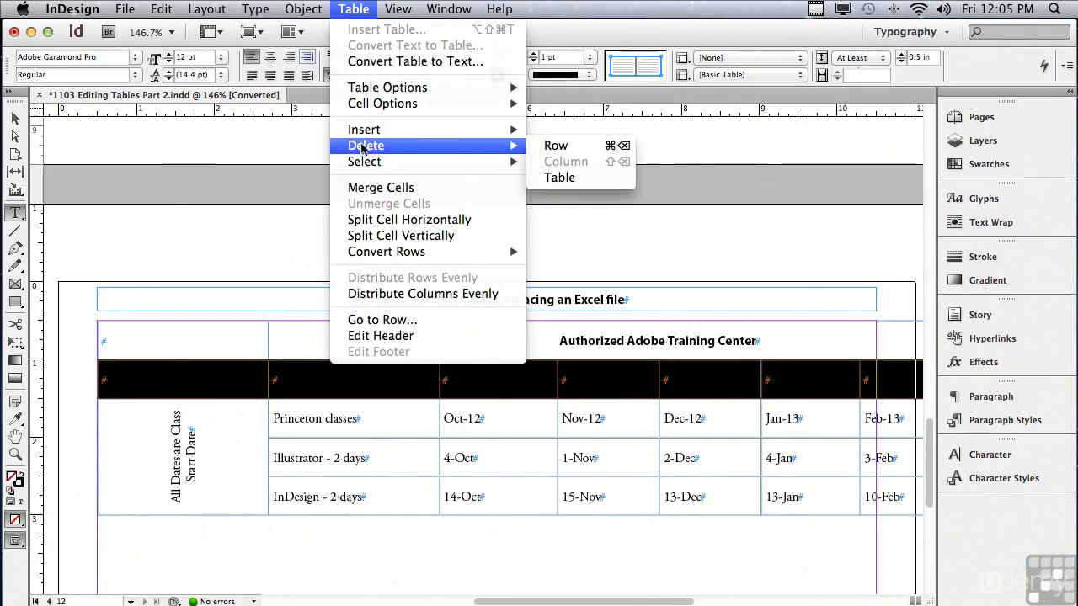
left_click(554, 146)
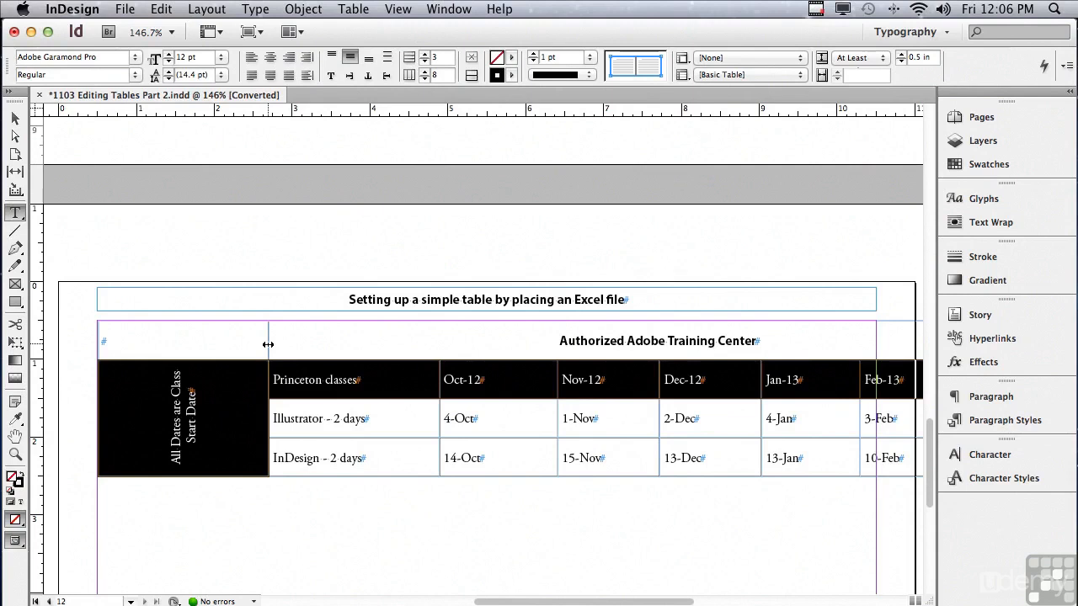
left_click_drag(268, 344, 151, 349)
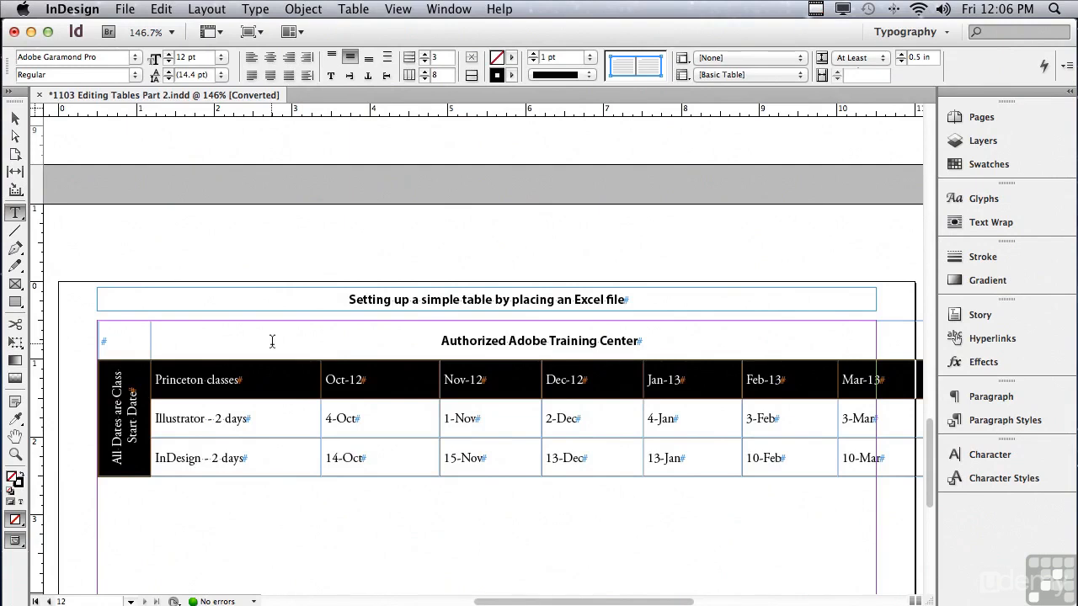
- Merge the empty first cell of the header row with the "Authorized Adobe Training Center" cell
left_click(99, 341)
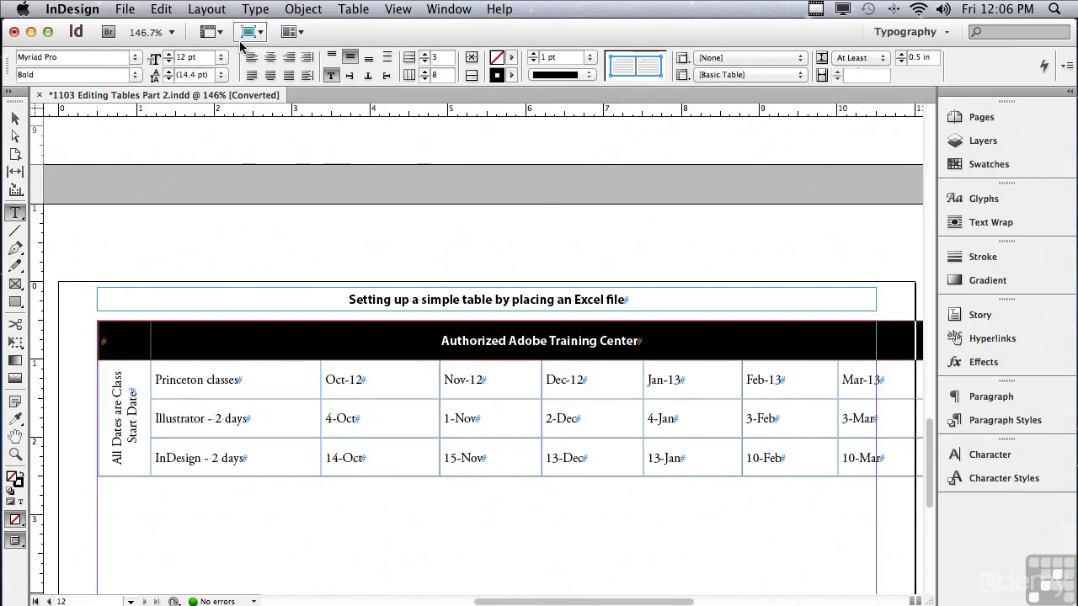
left_click(347, 7)
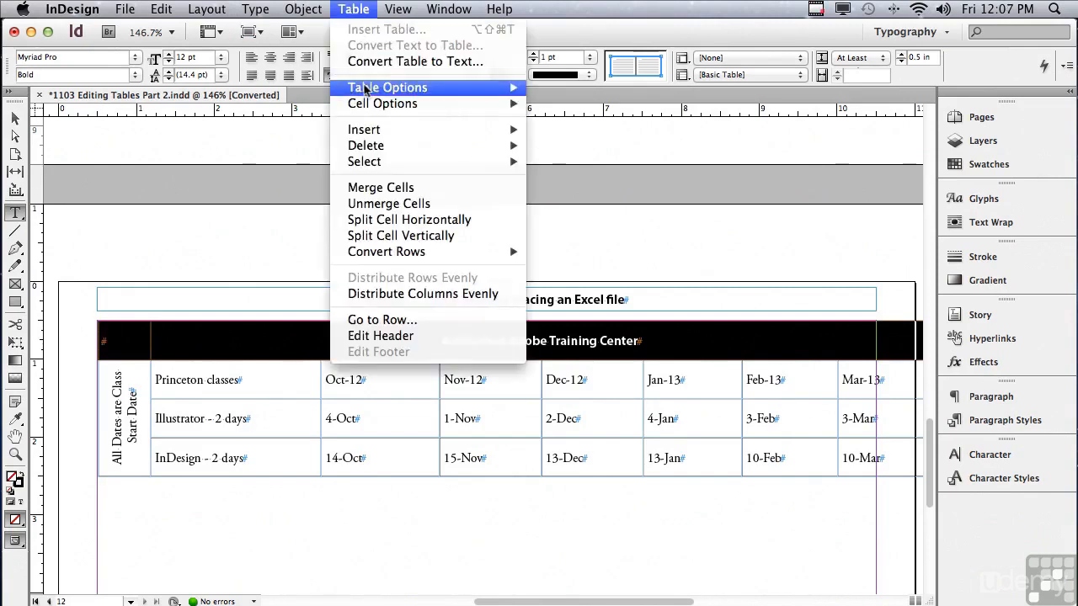
left_click(380, 187)
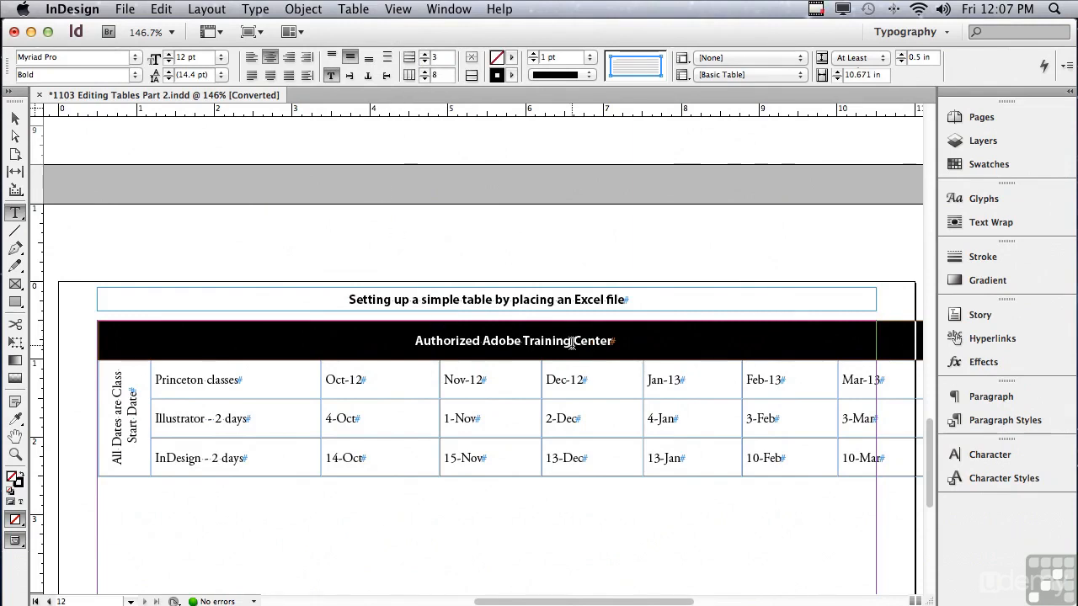
- Narrow the class names column until the table's outer edge lines up with the text frame
left_click_drag(560, 603, 570, 603)
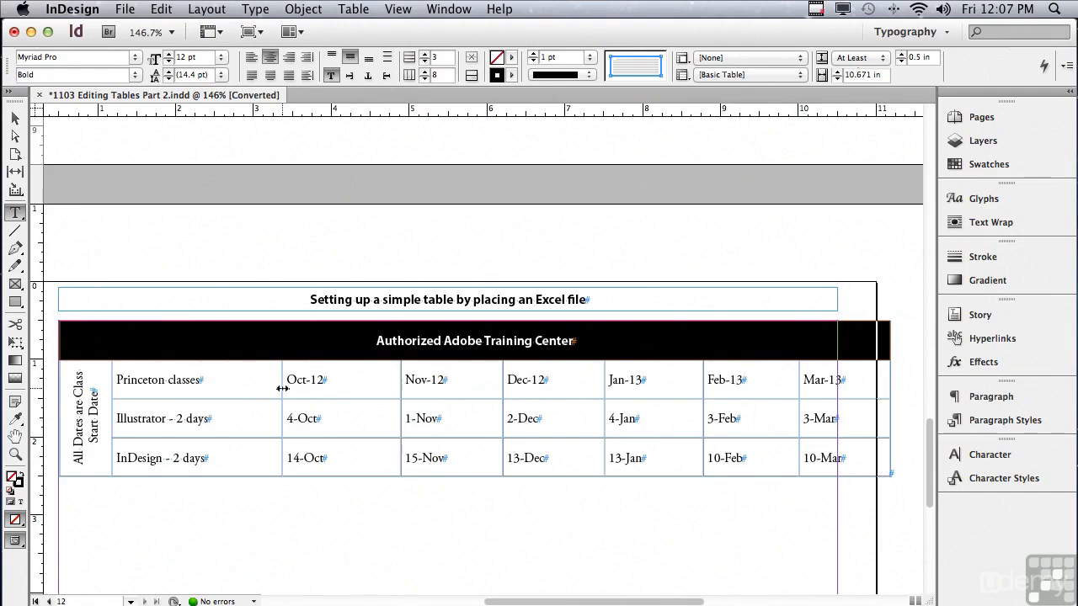
left_click_drag(282, 388, 232, 391)
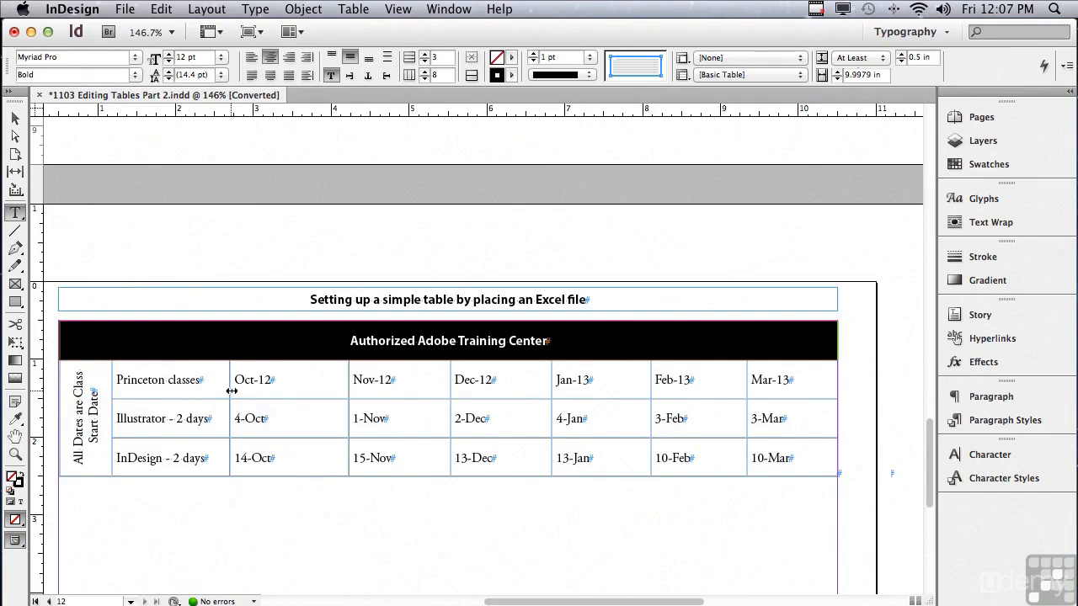
- Center the text in all date cells from Oct-12 to Mar-13 and distribute their columns evenly
left_click_drag(235, 379, 811, 449)
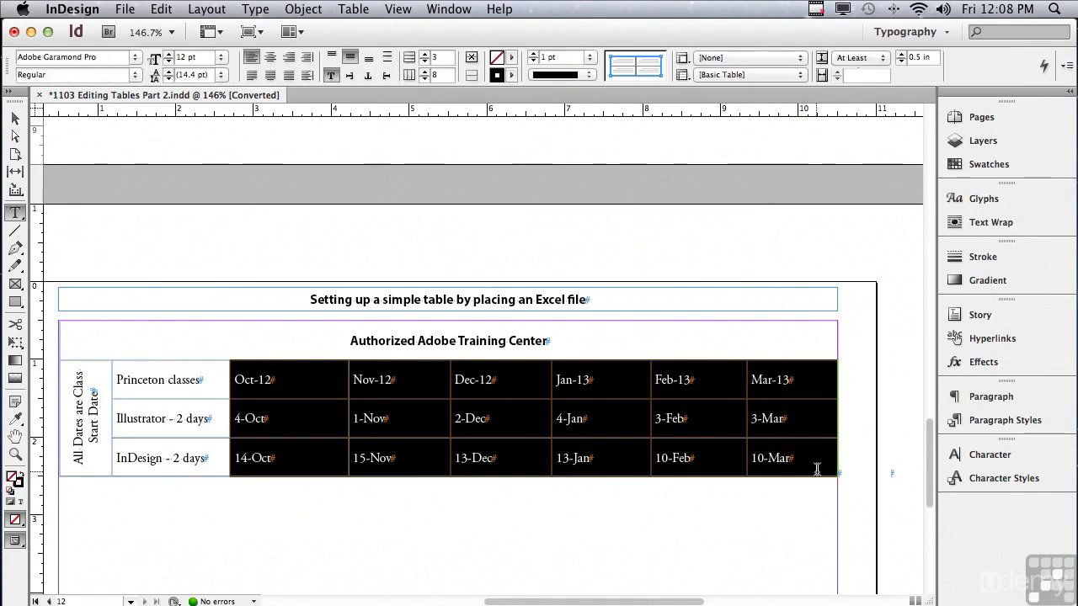
left_click(270, 59)
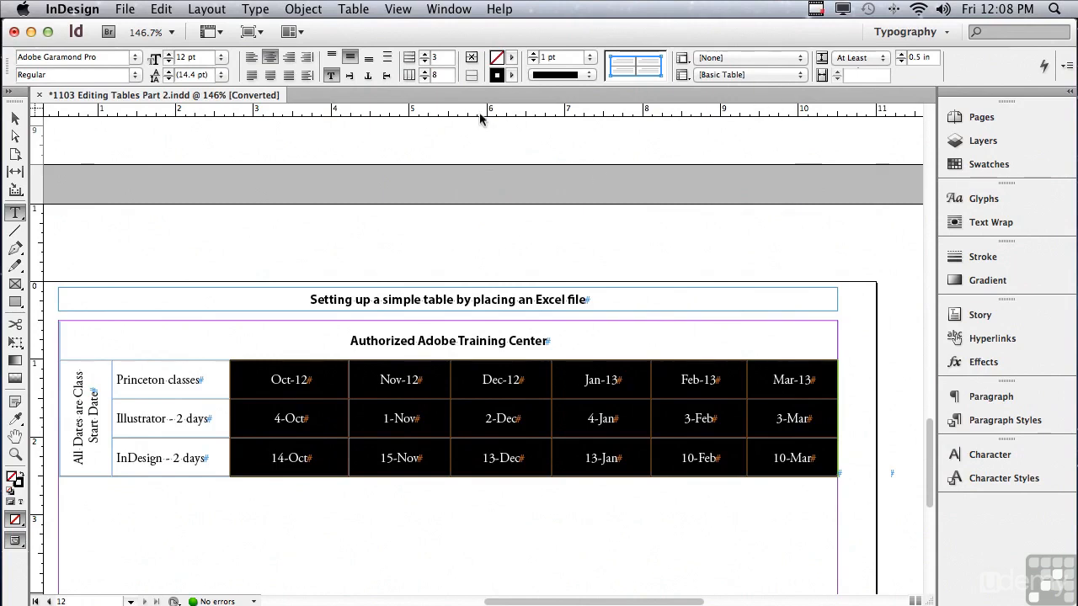
left_click(354, 9)
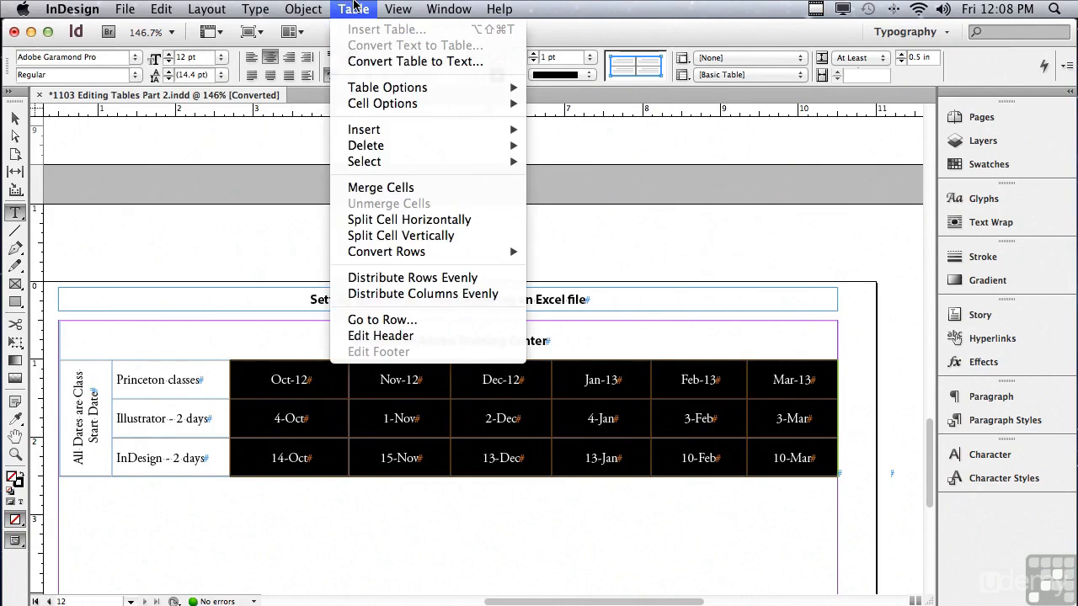
left_click(367, 295)
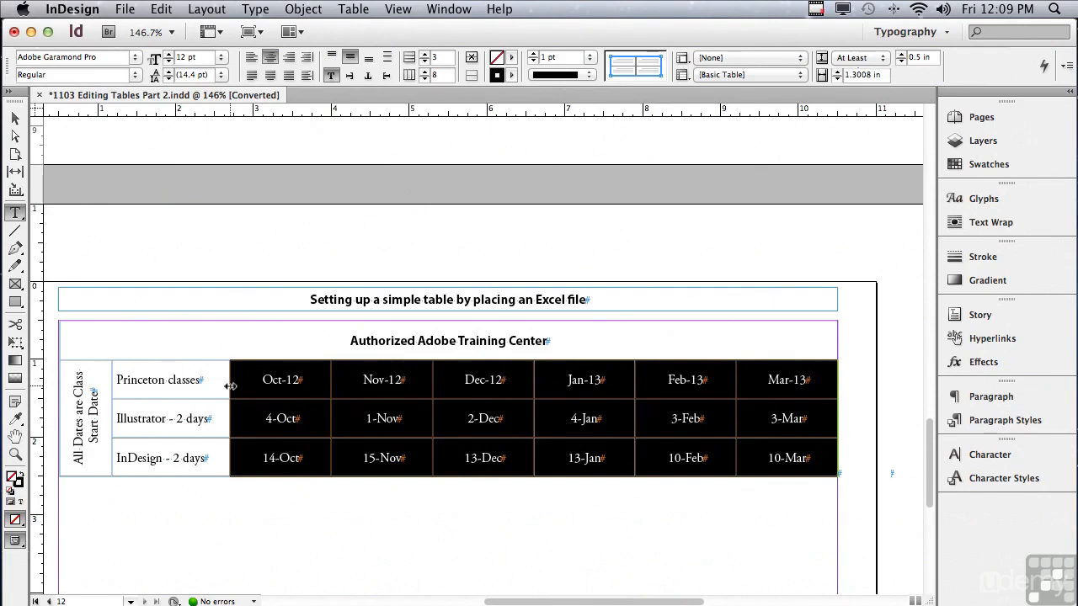
- Narrow the class names column slightly, widen the Mar-13 column to the frame edge, and redistribute the date columns evenly
left_click_drag(231, 385, 216, 385)
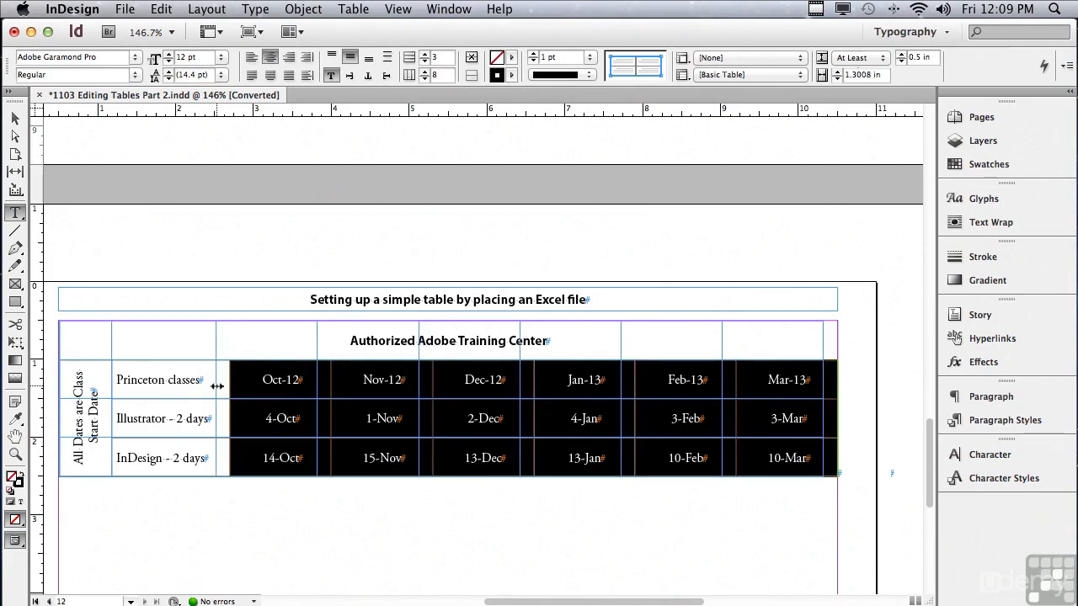
left_click_drag(217, 386, 217, 386)
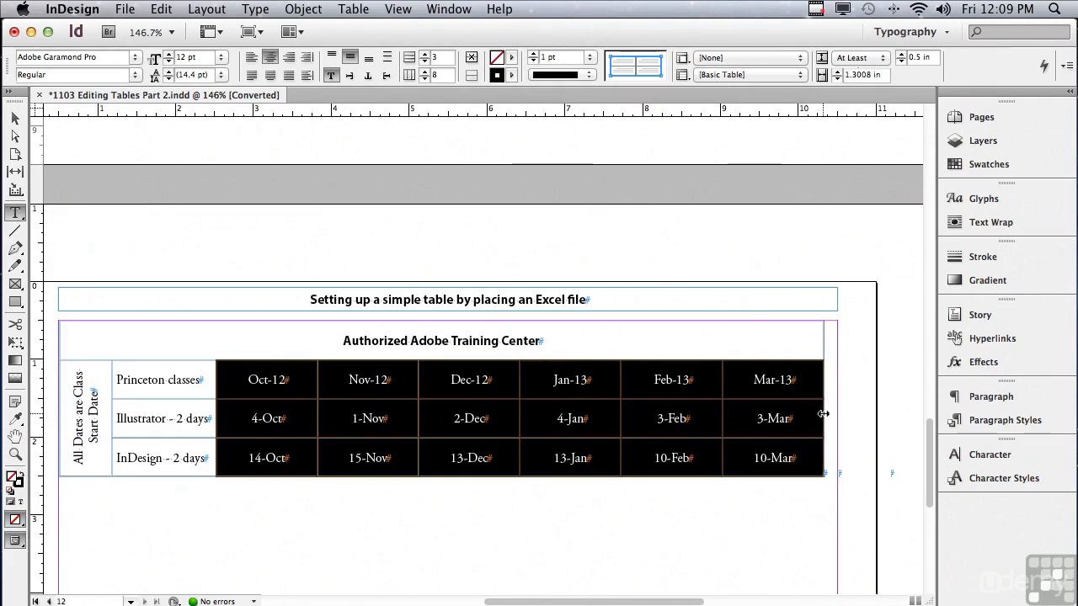
left_click_drag(824, 413, 838, 411)
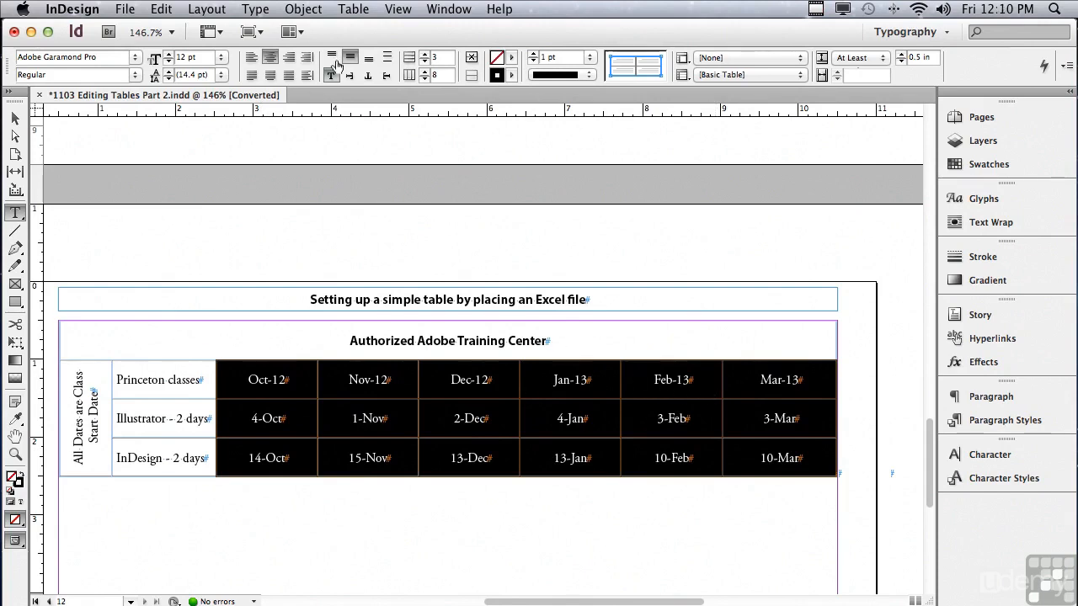
left_click(360, 9)
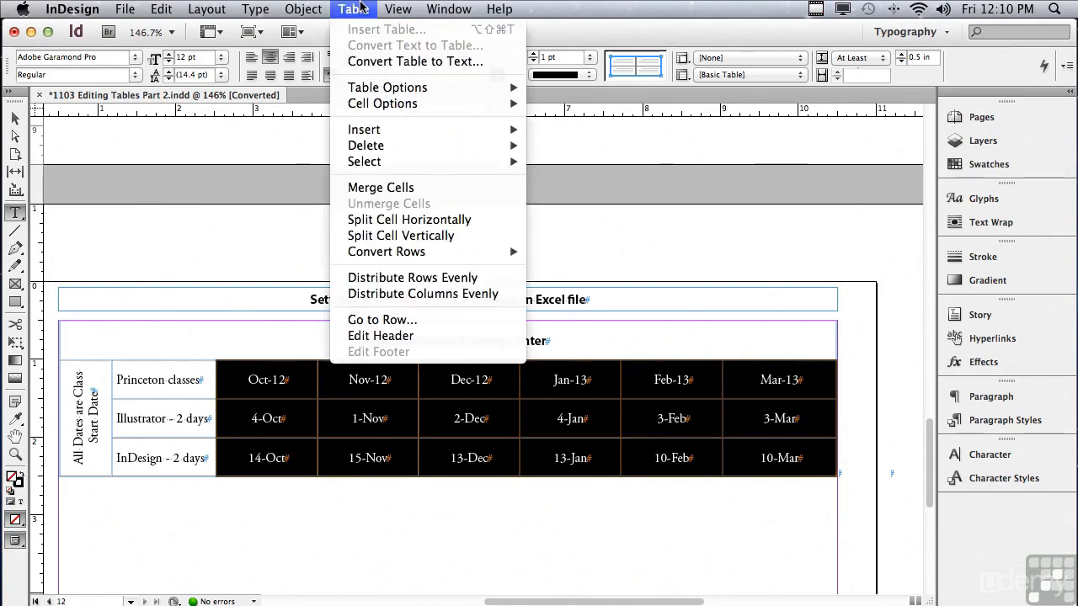
left_click(405, 294)
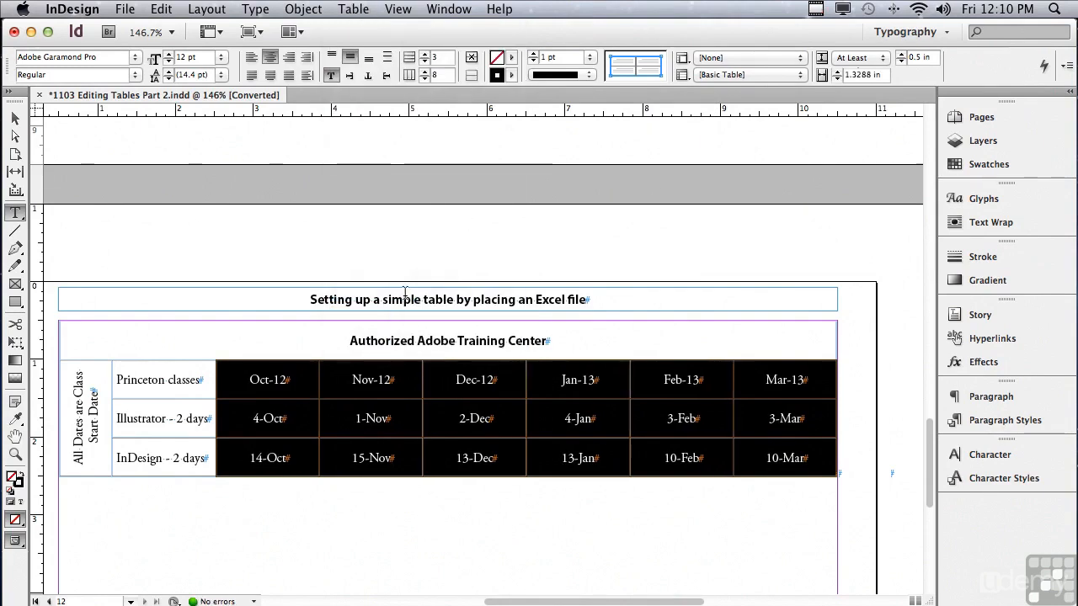